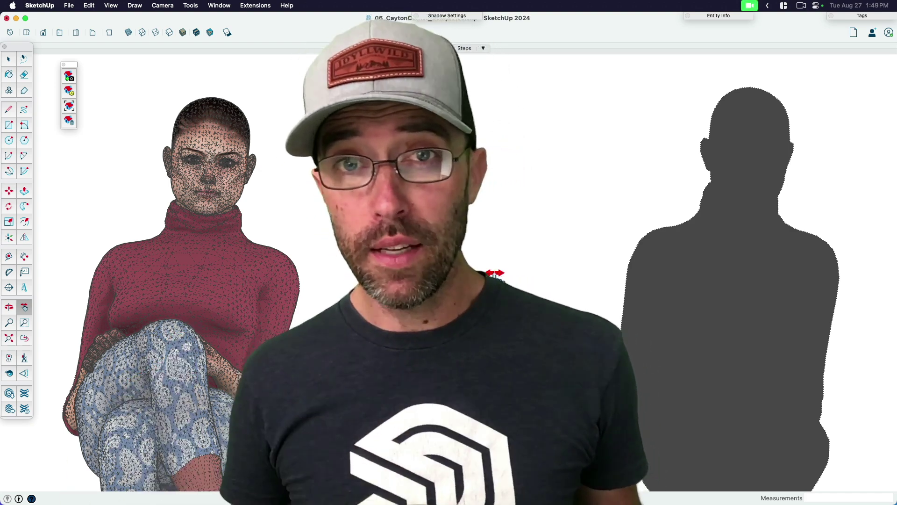
# - Switch to the Steps scene and orbit around the steps
pyautogui.moveTo(506, 270); pyautogui.dragTo(537, 273)
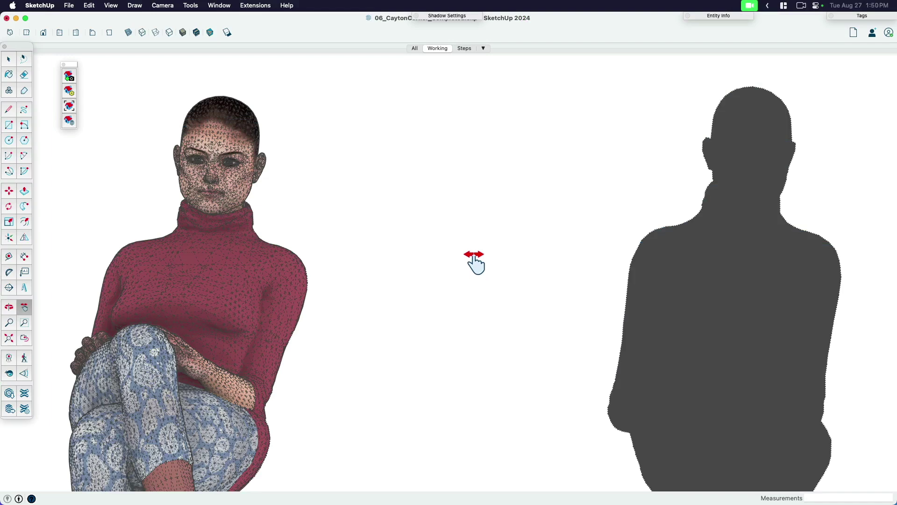
pyautogui.press('space')
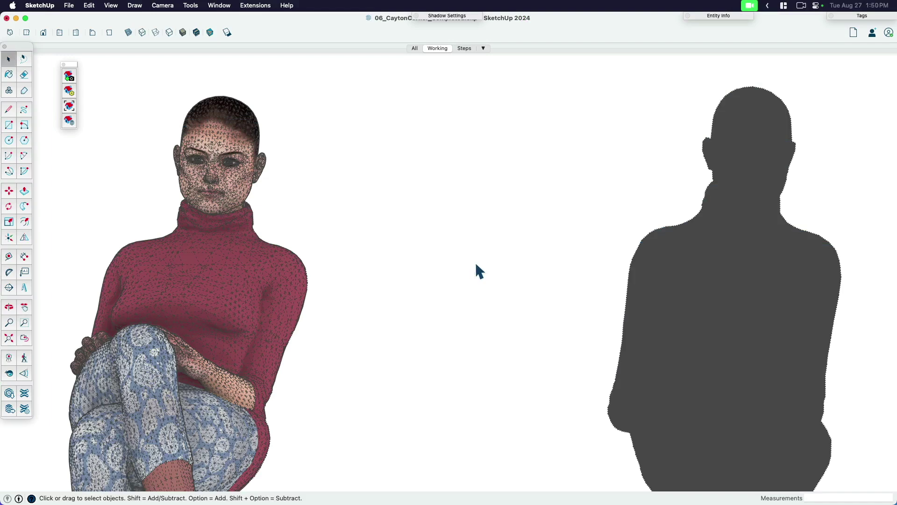
pyautogui.click(464, 49)
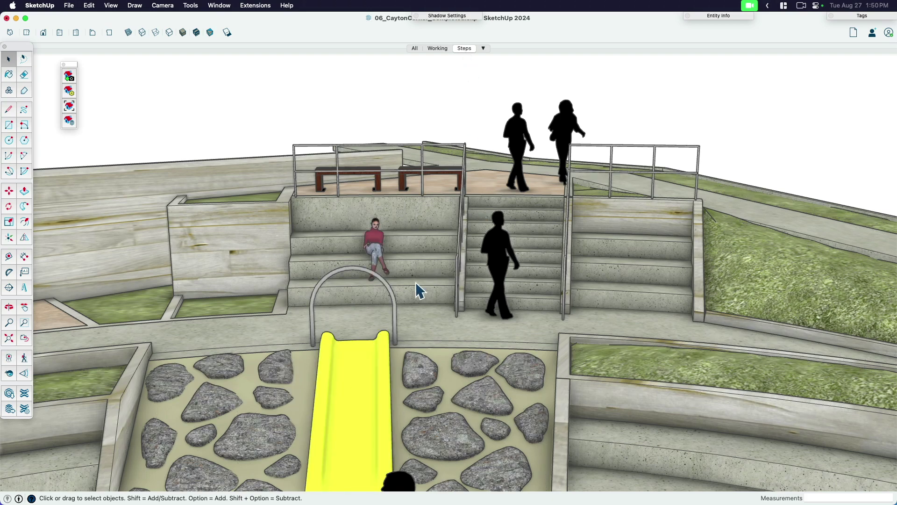
pyautogui.moveTo(361, 288); pyautogui.dragTo(464, 291, button='middle')
# - Delete the left upper-deck silhouette and move the remaining one further left
pyautogui.click(494, 262)
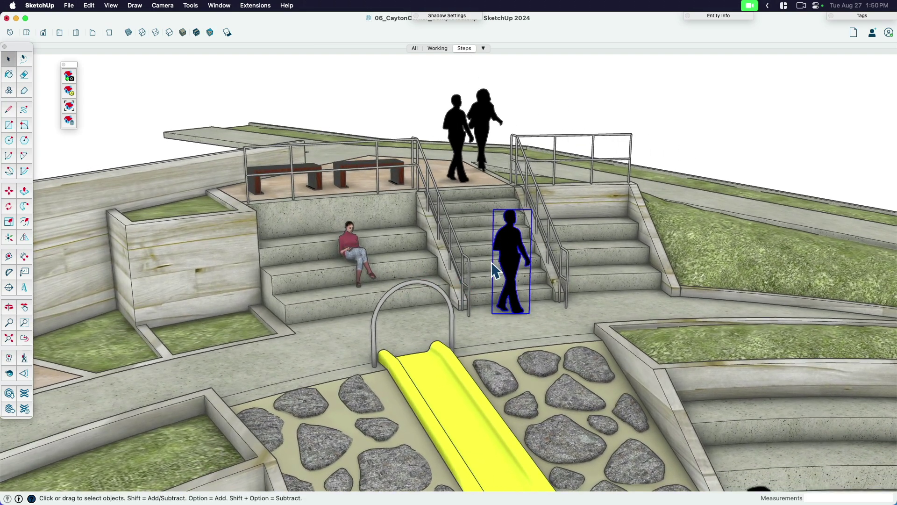
pyautogui.click(462, 149)
pyautogui.press('Delete')
pyautogui.click(483, 154)
pyautogui.scroll(3, 481, 164)
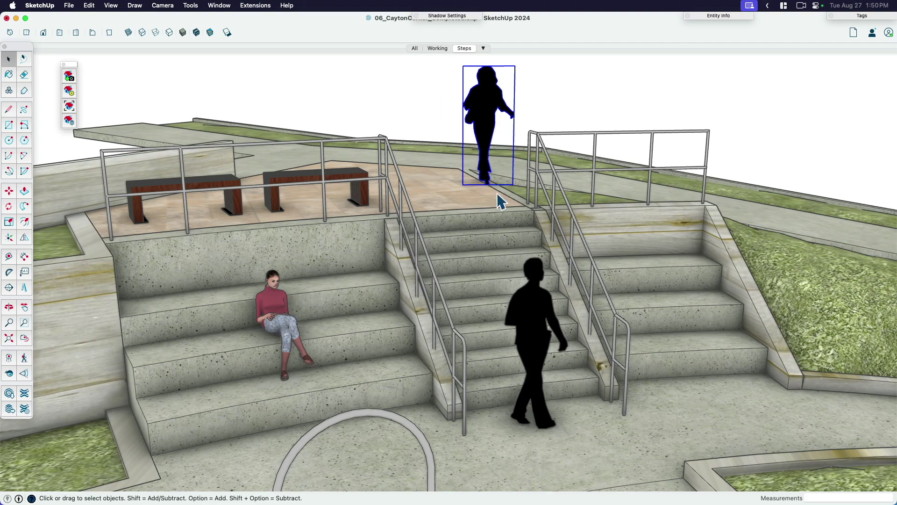
pyautogui.press('m')
pyautogui.click(474, 190)
pyautogui.click(444, 196)
pyautogui.press('space')
pyautogui.scroll(-3, 462, 255)
# - Orbit and pan the view closer to the seated woman on the stairs
pyautogui.moveTo(463, 256); pyautogui.dragTo(512, 287, button='middle')
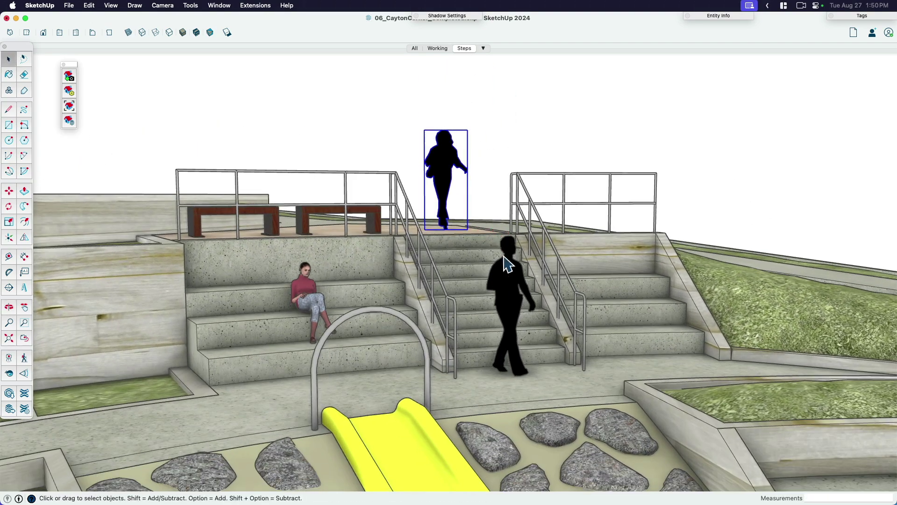
pyautogui.click(509, 266)
pyautogui.moveTo(436, 270); pyautogui.dragTo(428, 338, button='middle')
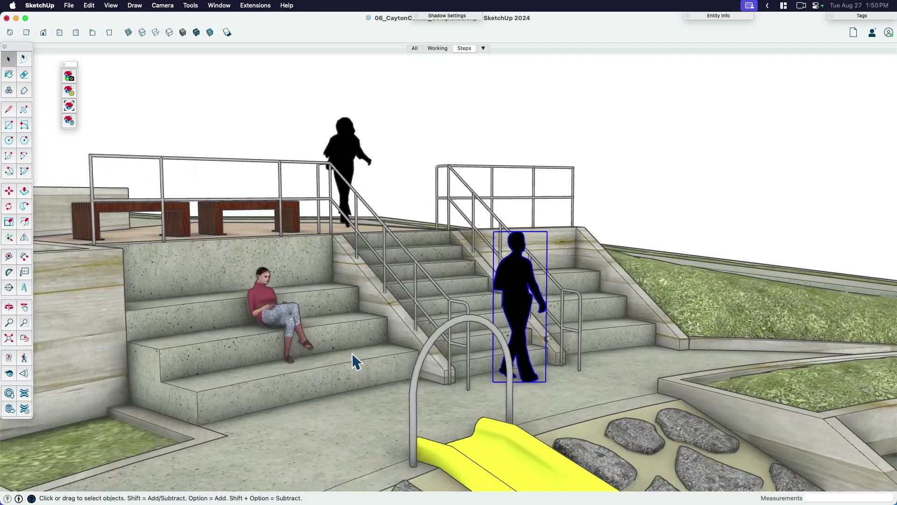
pyautogui.press('h')
pyautogui.moveTo(350, 354); pyautogui.dragTo(404, 371)
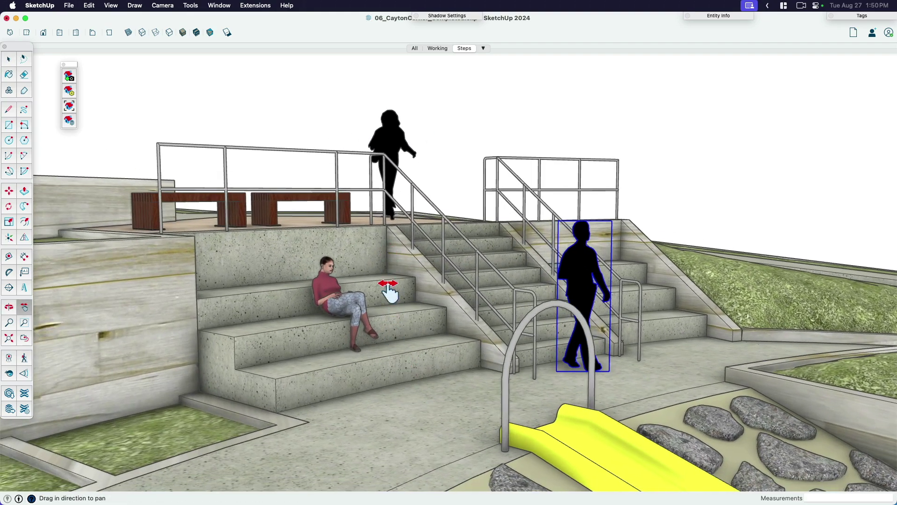
pyautogui.scroll(2, 392, 328)
pyautogui.press('space')
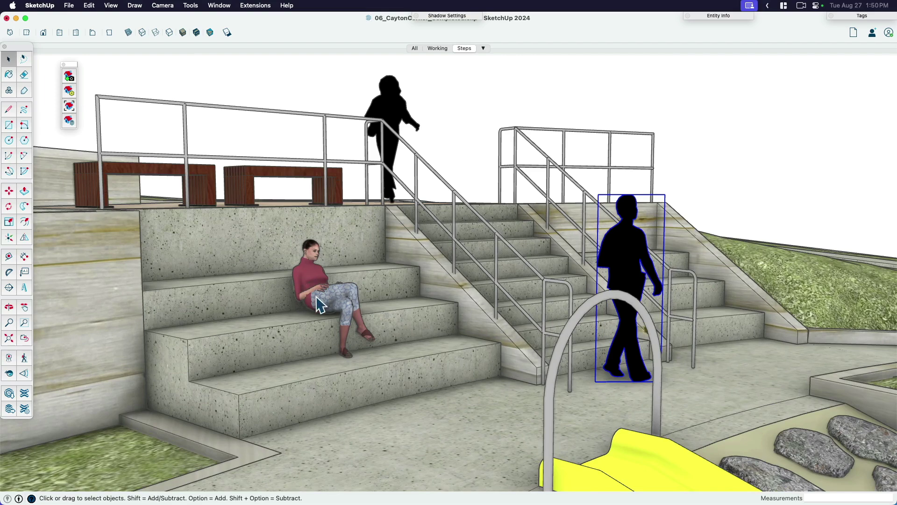
pyautogui.scroll(5, 372, 312)
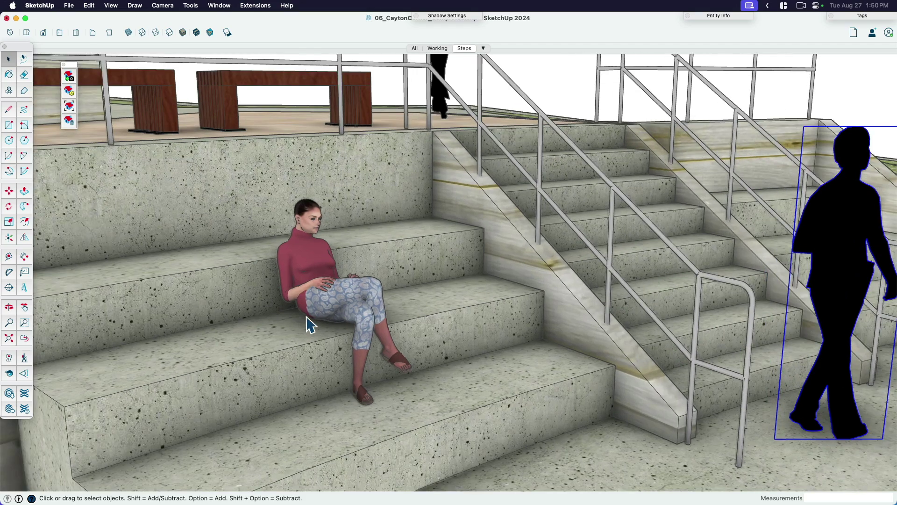
pyautogui.moveTo(314, 337); pyautogui.dragTo(542, 322, button='middle')
pyautogui.scroll(-4, 542, 323)
pyautogui.press('space')
pyautogui.scroll(-2, 513, 271)
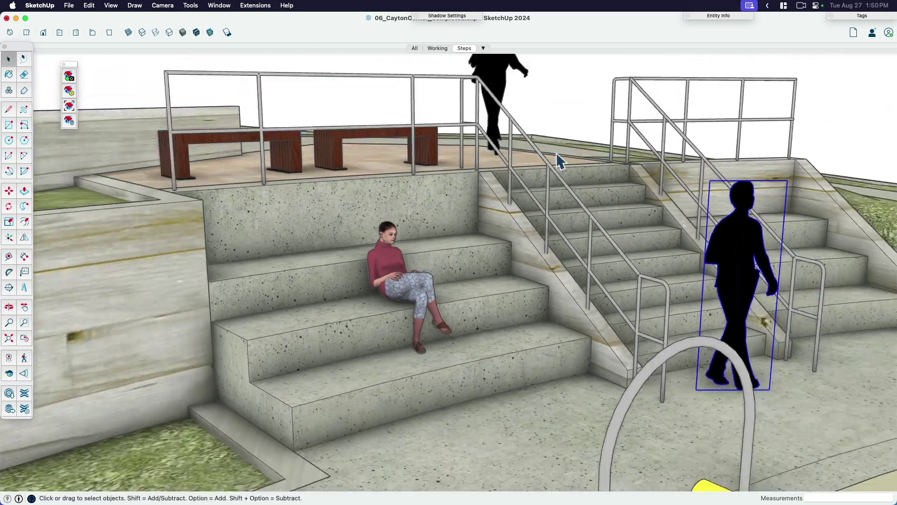
pyautogui.moveTo(486, 309)
pyautogui.mouseDown(button='middle')
pyautogui.moveTo(400, 316)
pyautogui.moveTo(483, 304)
pyautogui.mouseUp(button='middle')
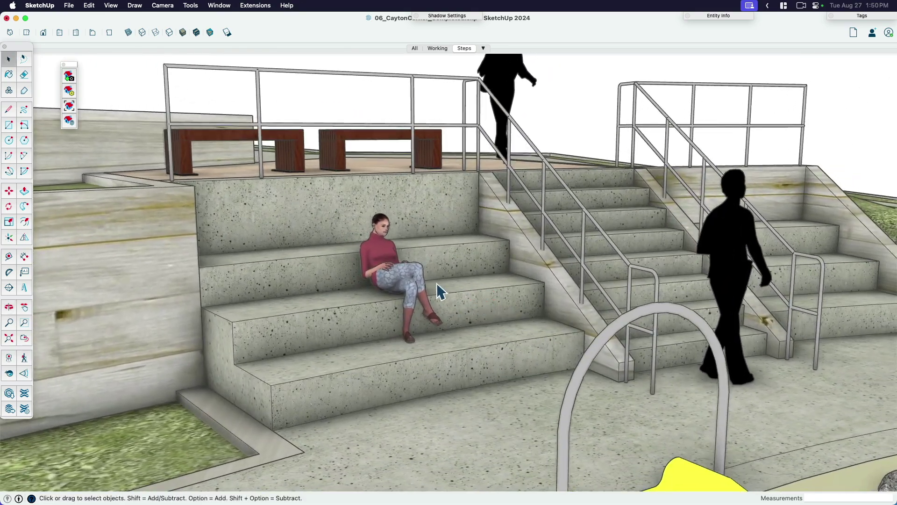
pyautogui.scroll(3, 402, 294)
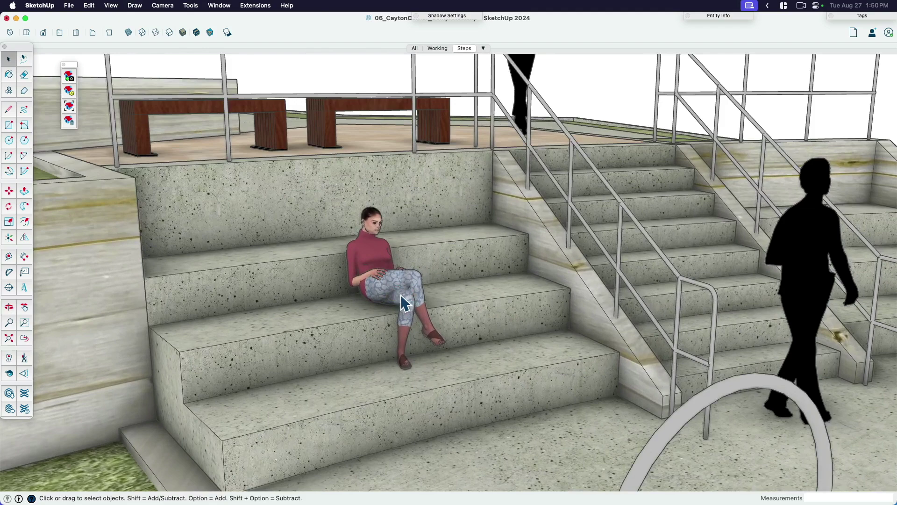
pyautogui.moveTo(401, 295); pyautogui.dragTo(380, 296, button='middle')
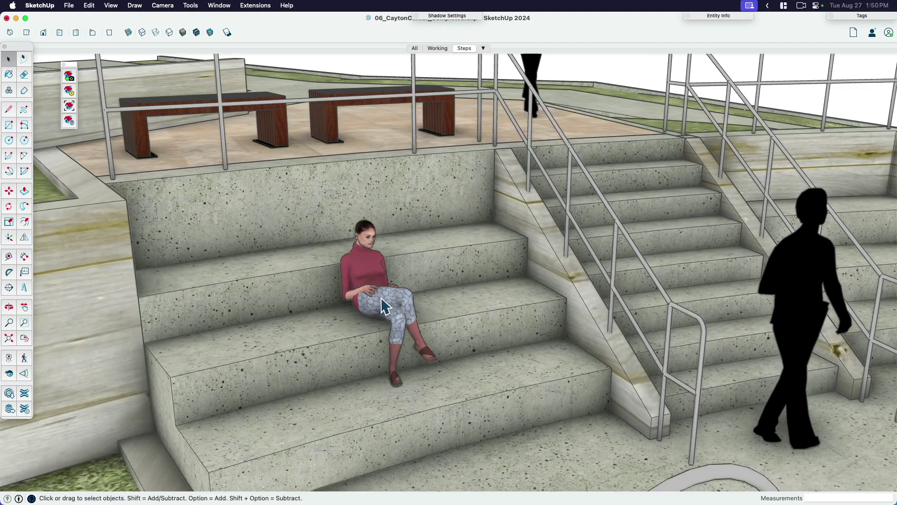
# - Orbit to face the stairs squarely and select the walking silhouette
pyautogui.click(366, 278)
pyautogui.scroll(4, 372, 303)
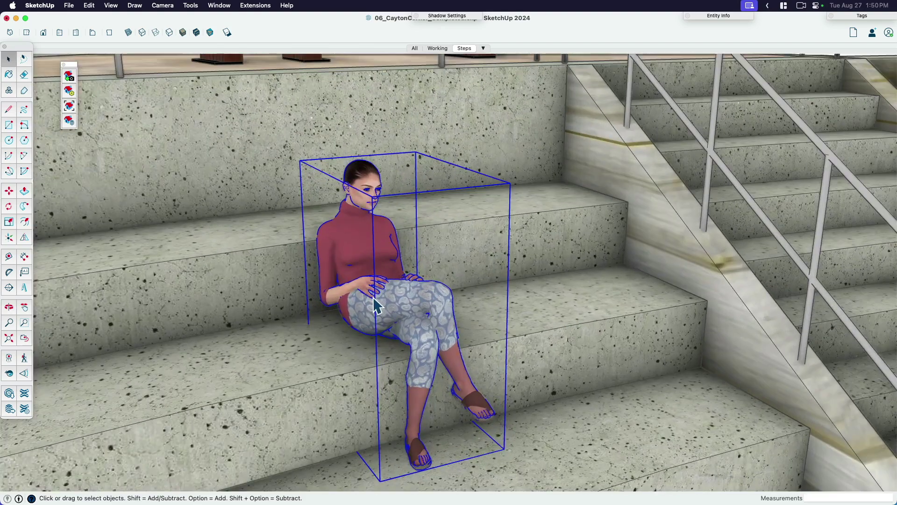
pyautogui.scroll(-3, 373, 262)
pyautogui.moveTo(371, 260); pyautogui.dragTo(701, 300, button='middle')
pyautogui.click(773, 257)
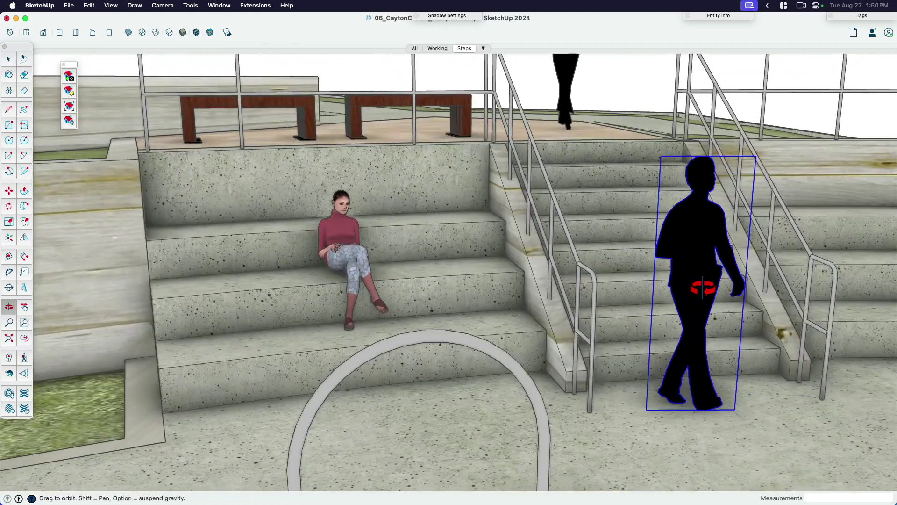
pyautogui.scroll(2, 388, 251)
pyautogui.scroll(3, 327, 237)
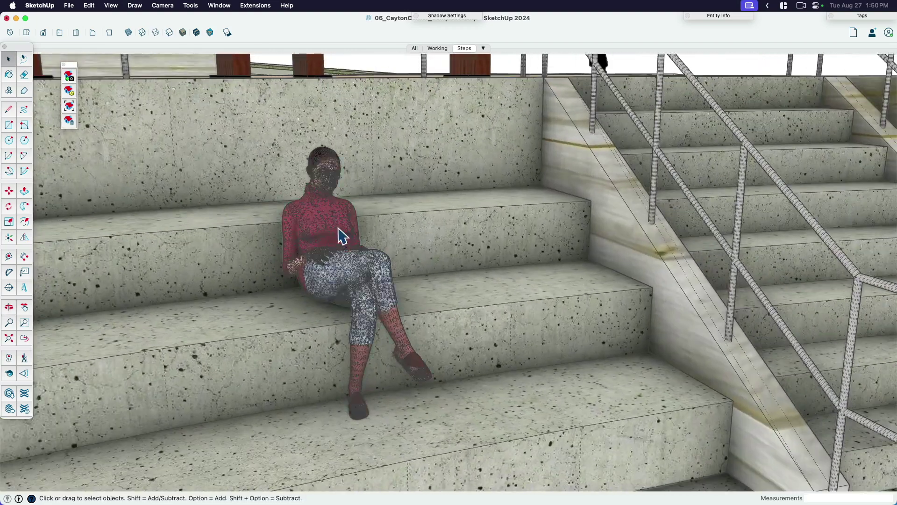
pyautogui.scroll(2, 341, 237)
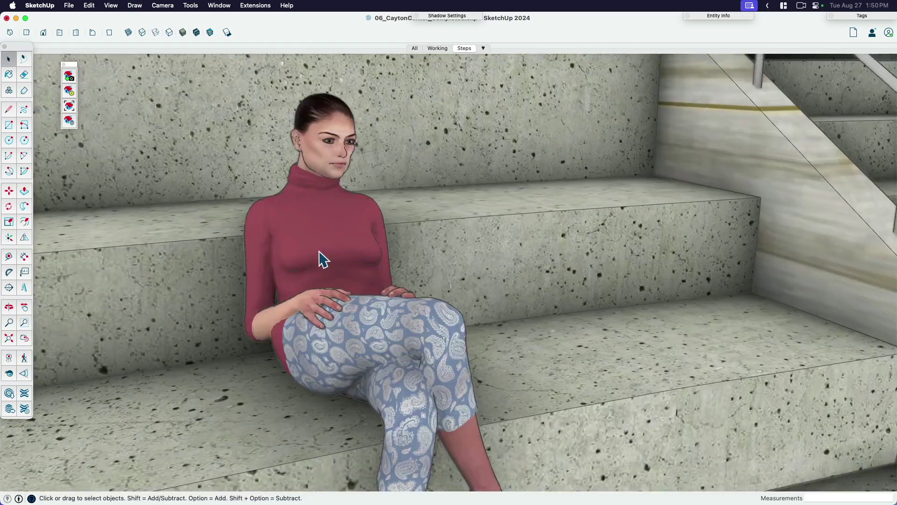
pyautogui.scroll(-4, 321, 258)
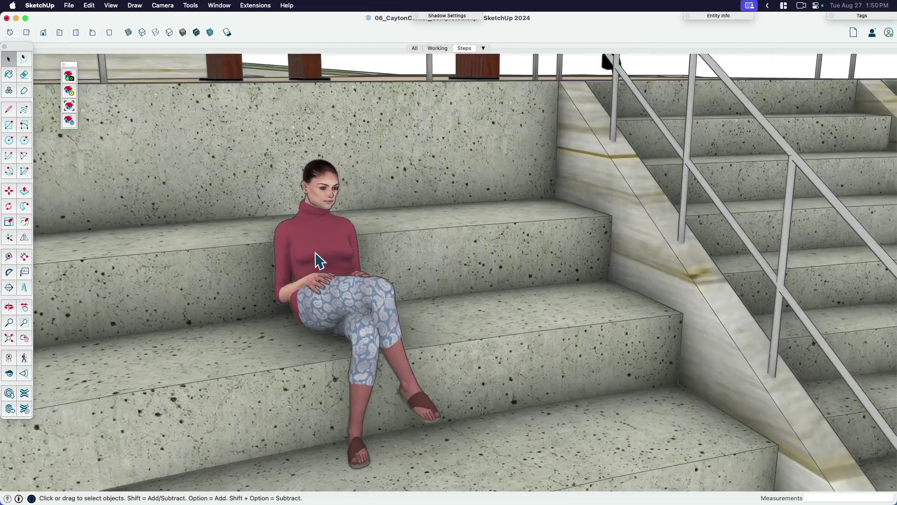
pyautogui.scroll(-3, 316, 259)
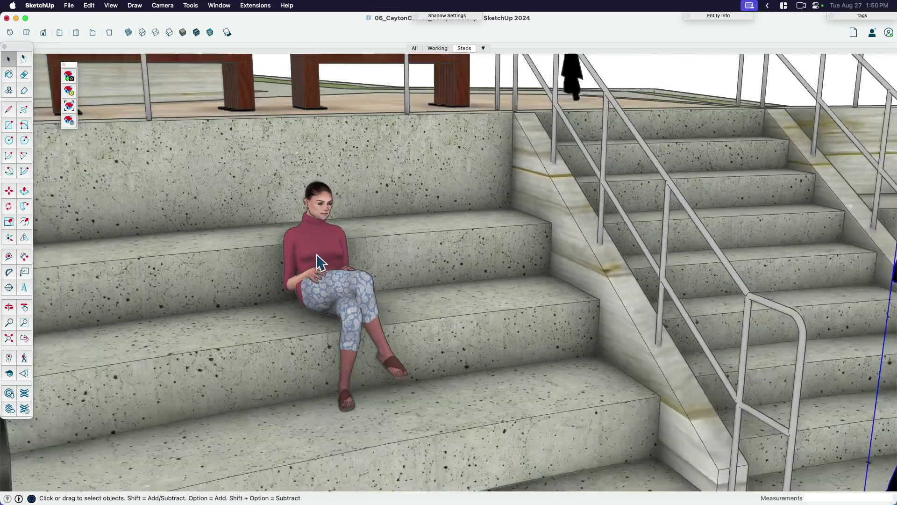
pyautogui.scroll(-4, 362, 255)
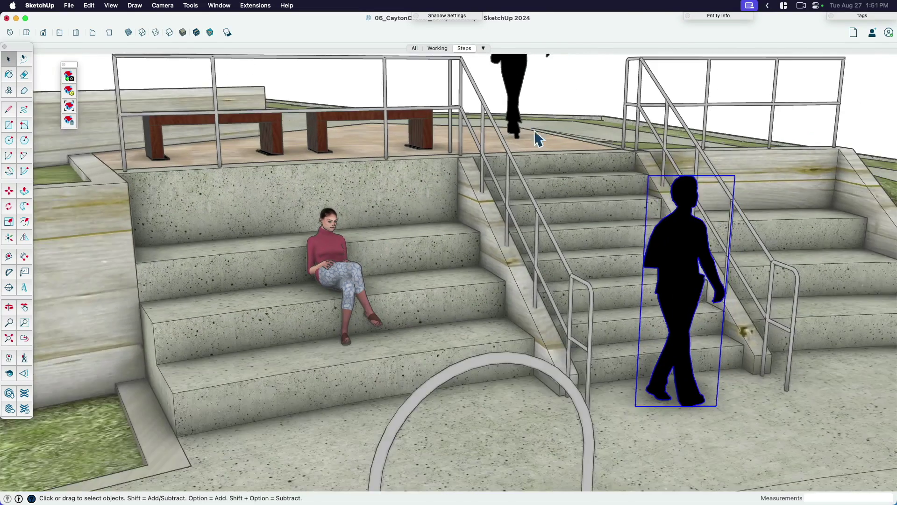
# - Delete the grey silhouette beside the seated woman and orbit to her front
pyautogui.click(596, 79)
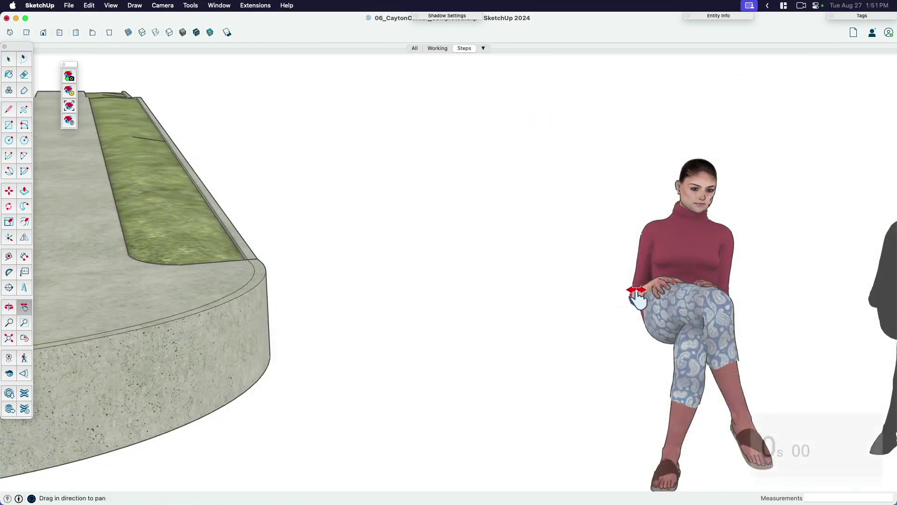
pyautogui.moveTo(694, 297); pyautogui.dragTo(573, 266)
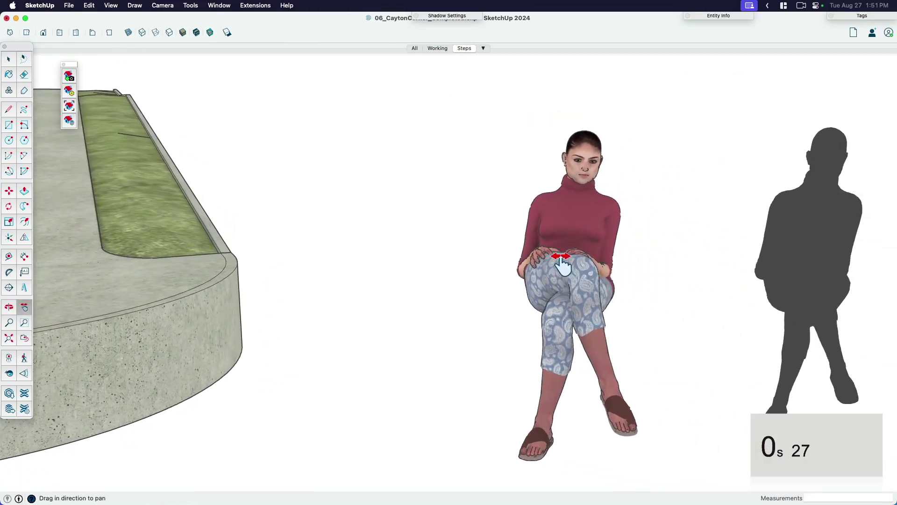
pyautogui.scroll(-2, 554, 285)
pyautogui.press('space')
pyautogui.click(773, 259)
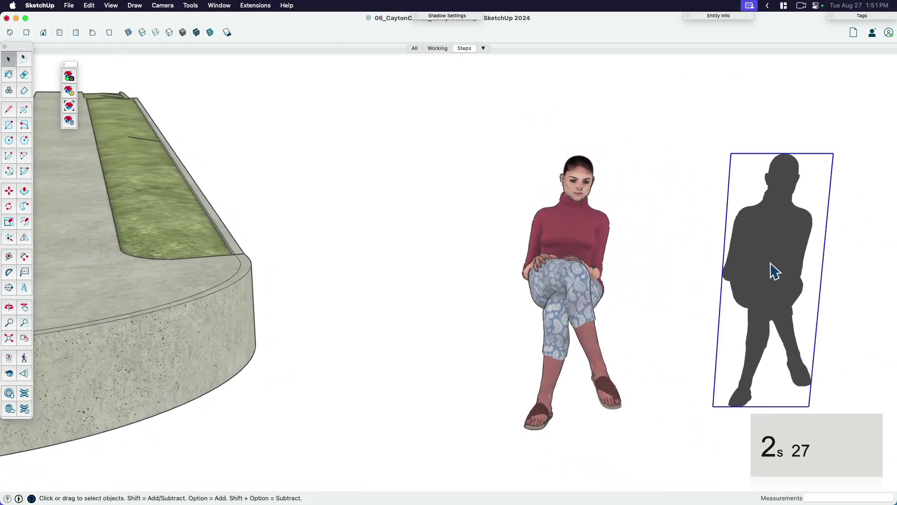
pyautogui.press('Delete')
pyautogui.scroll(2, 664, 265)
pyautogui.moveTo(593, 278); pyautogui.dragTo(457, 253, button='middle')
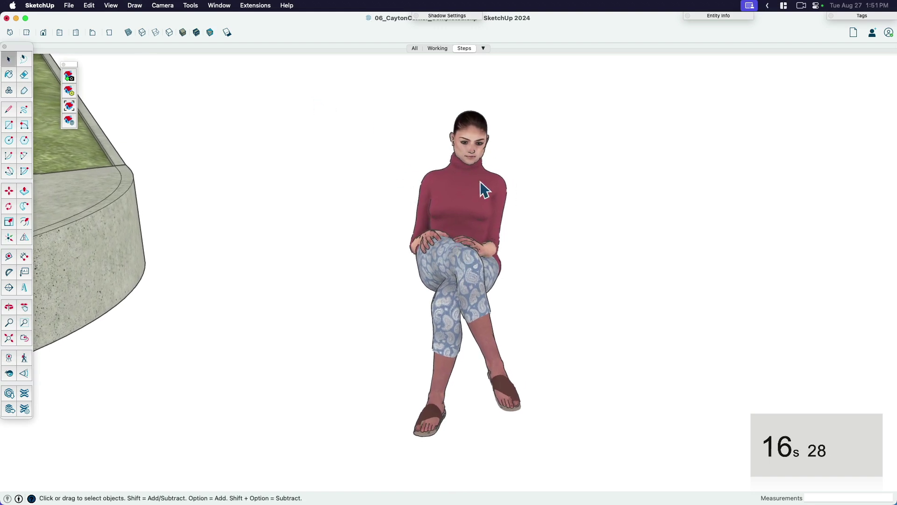
pyautogui.scroll(2, 489, 225)
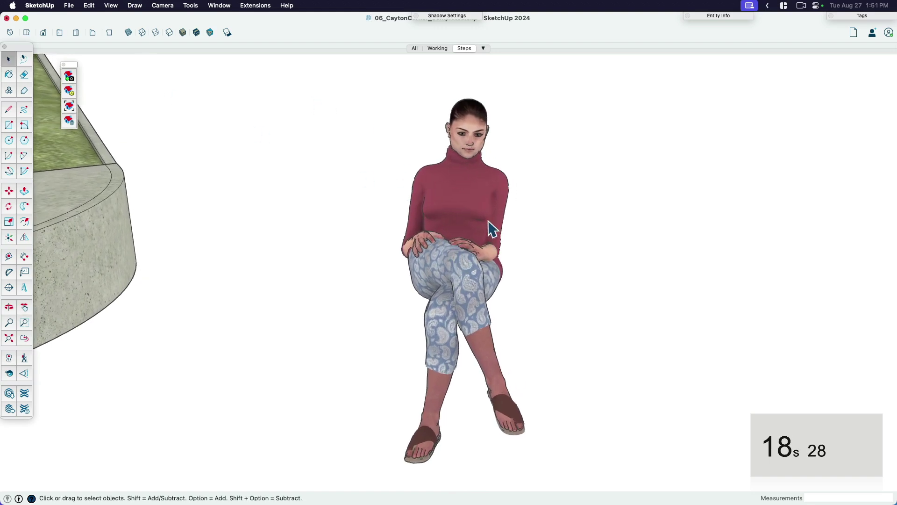
# - Start a 2D image export to the Desktop named woman
pyautogui.click(68, 5)
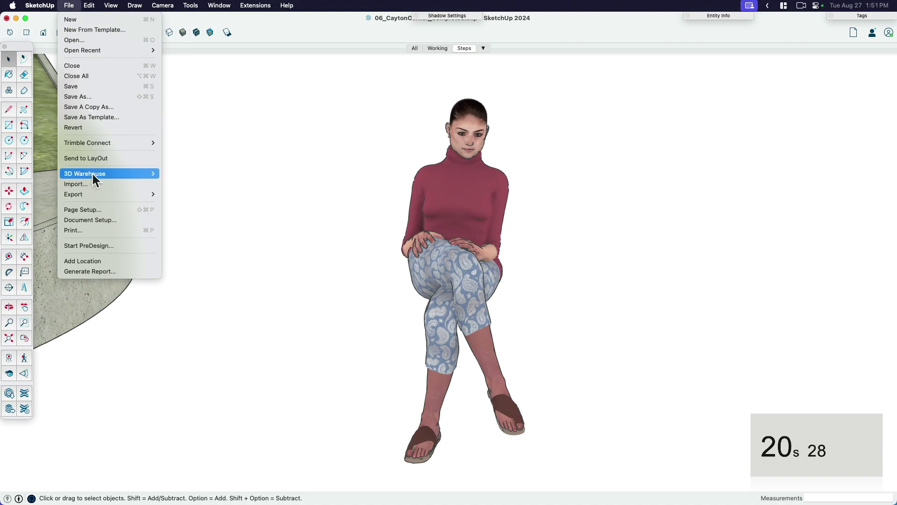
pyautogui.moveTo(92, 192)
pyautogui.click(188, 206)
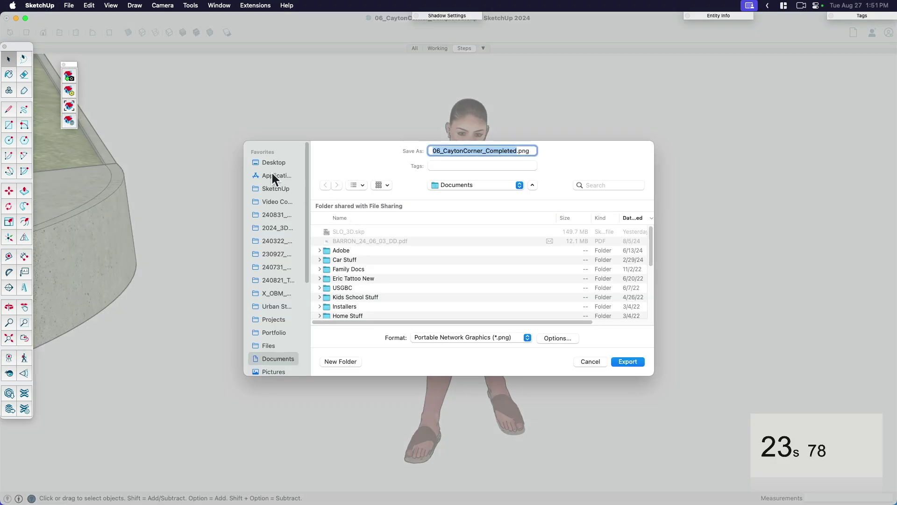
pyautogui.click(273, 164)
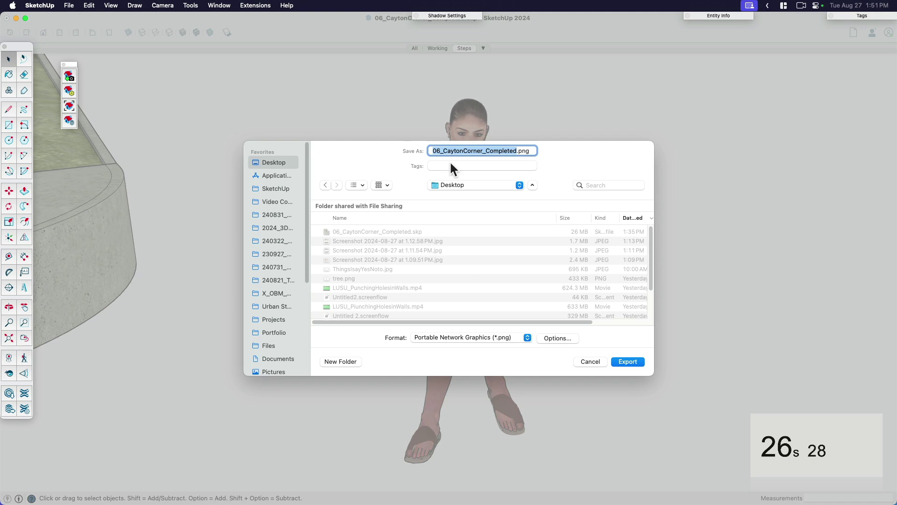
pyautogui.write('woman')
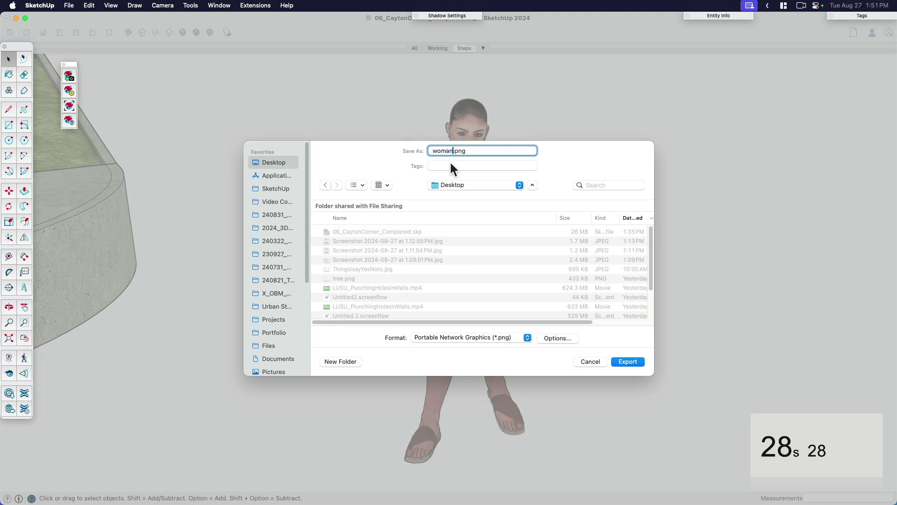
# - Set the export size to a custom 1500 × 731 pixels instead of the view size
pyautogui.click(550, 337)
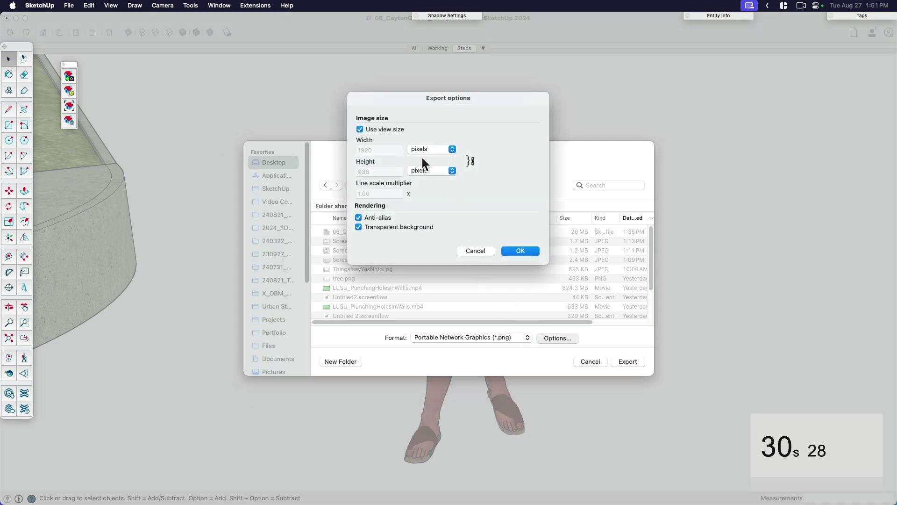
pyautogui.click(360, 129)
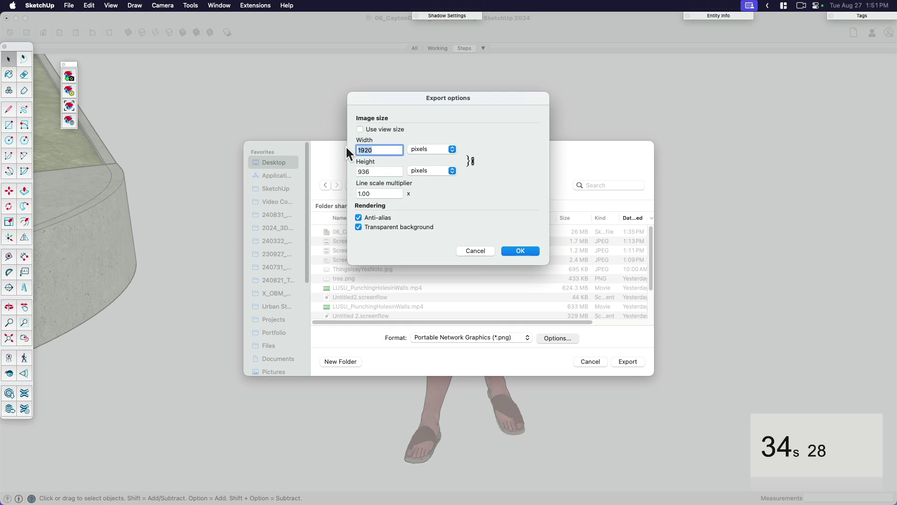
pyautogui.write('900')
pyautogui.press('Tab')
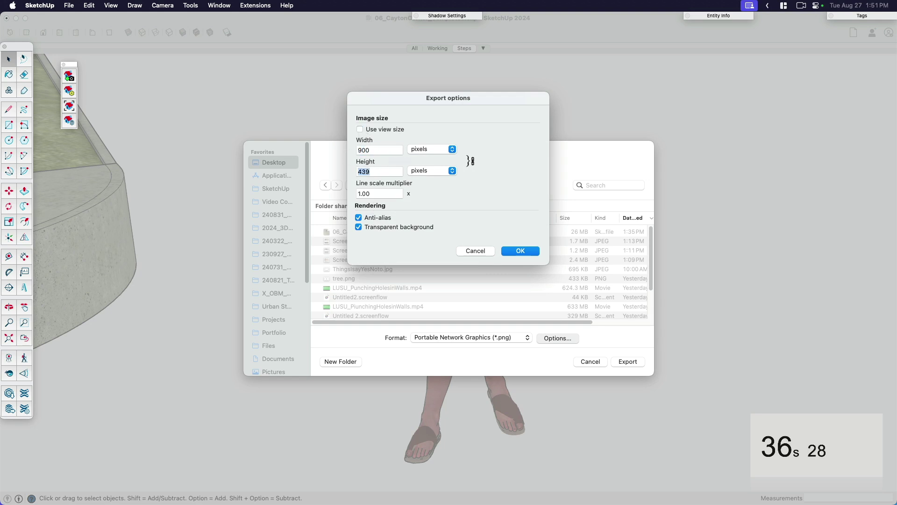
pyautogui.doubleClick(371, 149)
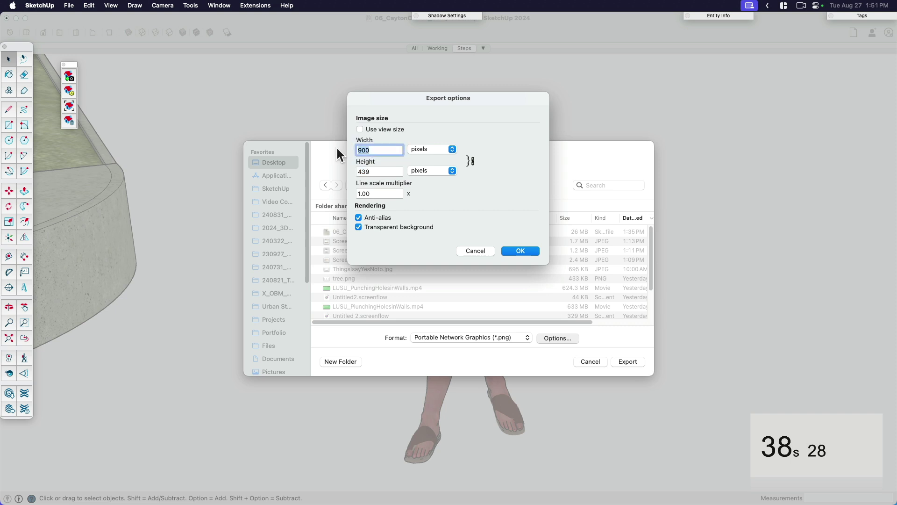
pyautogui.write('15')
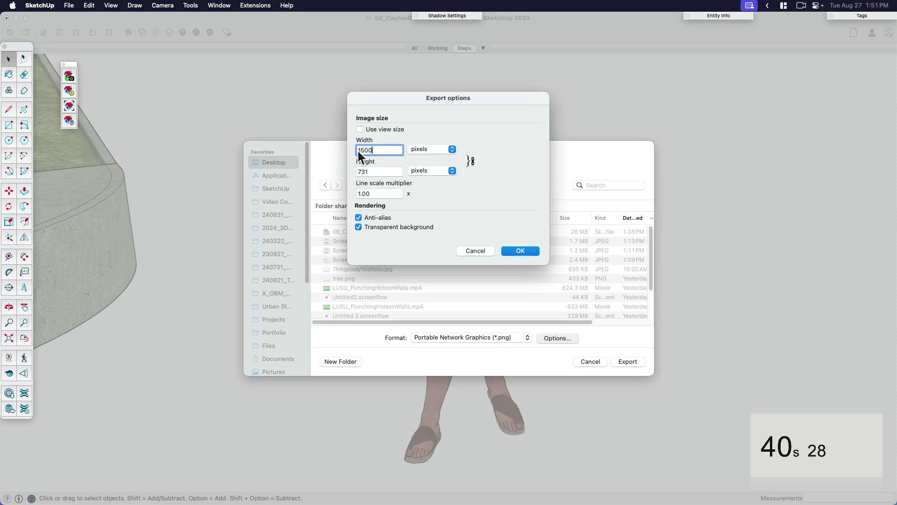
pyautogui.click(517, 250)
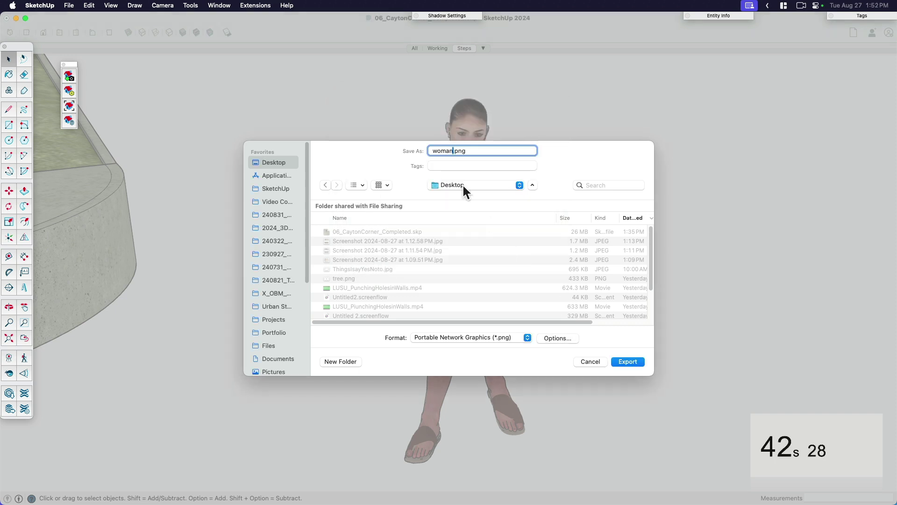
# - Export woman.png and import it into the model as an image
pyautogui.click(633, 361)
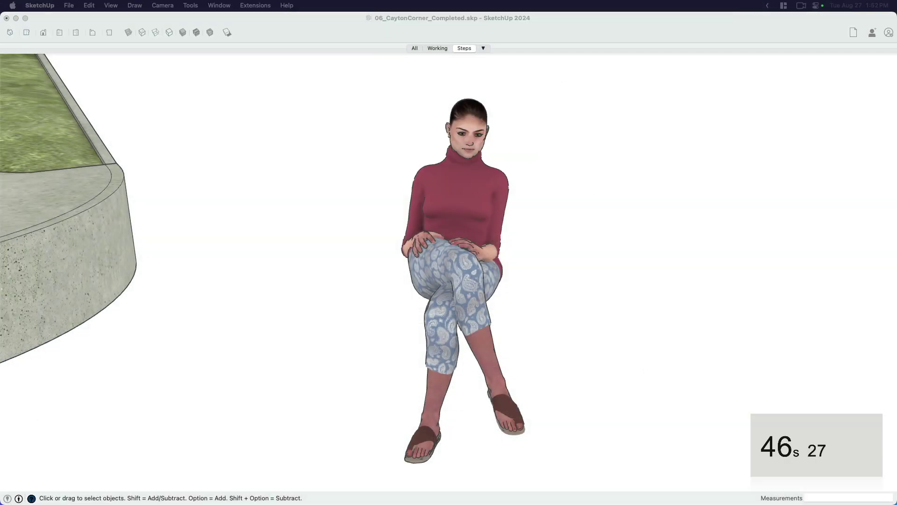
pyautogui.moveTo(449, 502); pyautogui.dragTo(221, 332)
pyautogui.moveTo(561, 390); pyautogui.dragTo(550, 431)
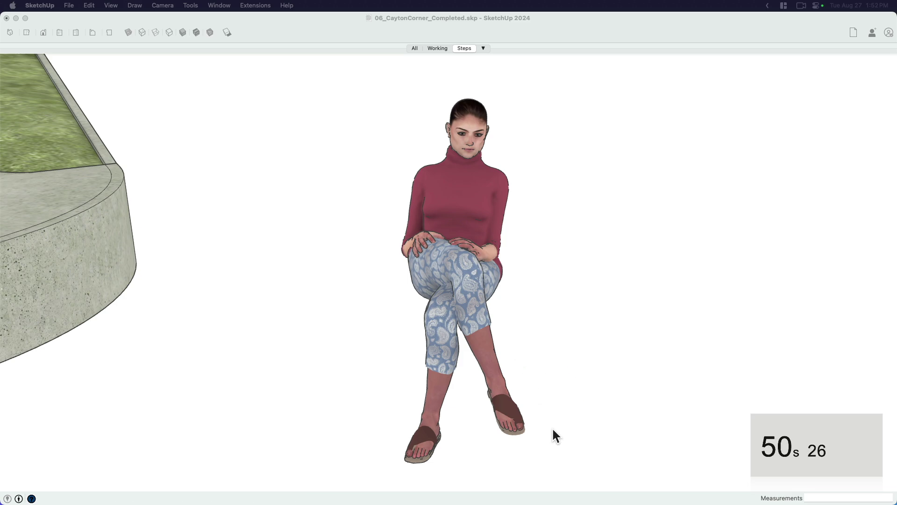
pyautogui.click(548, 428)
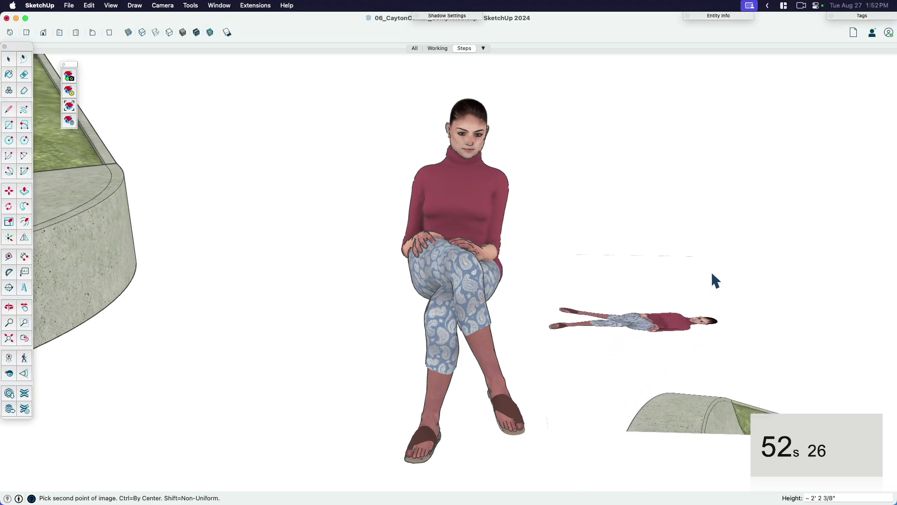
pyautogui.click(747, 233)
pyautogui.scroll(-3, 377, 317)
pyautogui.moveTo(377, 318); pyautogui.dragTo(472, 352, button='middle')
# - Rotate the image 90° upright, then 90° to face the camera
pyautogui.press('q')
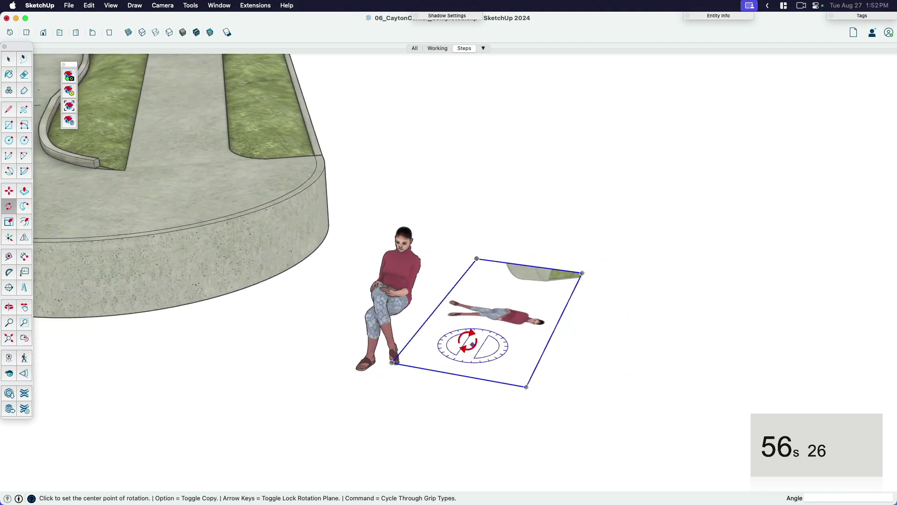
pyautogui.click(432, 312)
pyautogui.click(476, 258)
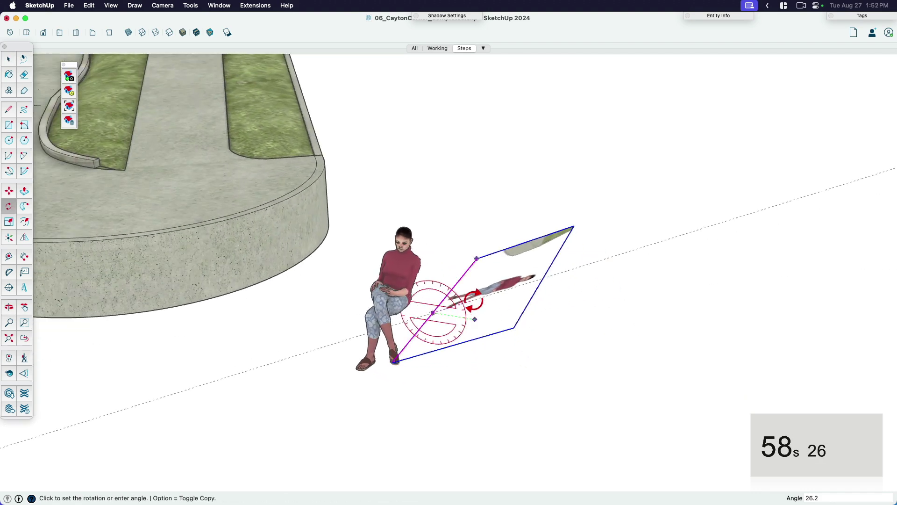
pyautogui.write('90')
pyautogui.press('Return')
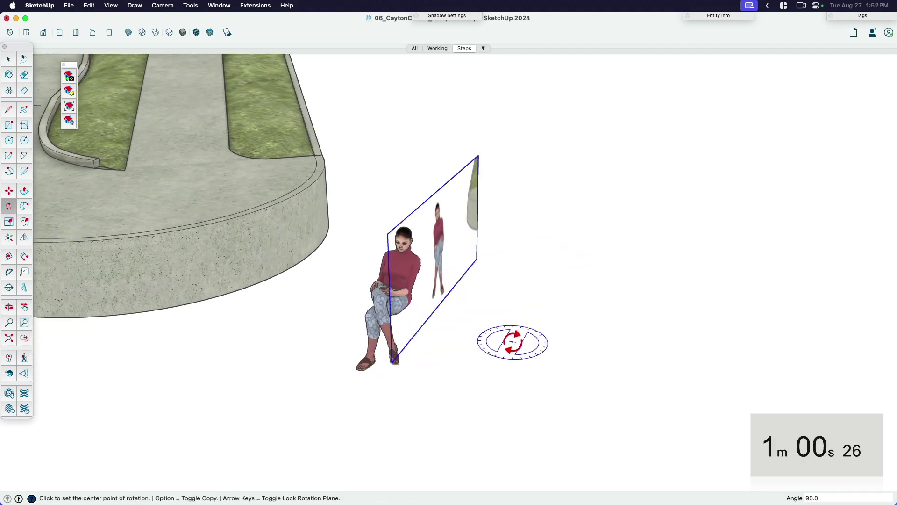
pyautogui.click(510, 342)
pyautogui.click(510, 322)
pyautogui.write('90')
pyautogui.press('Return')
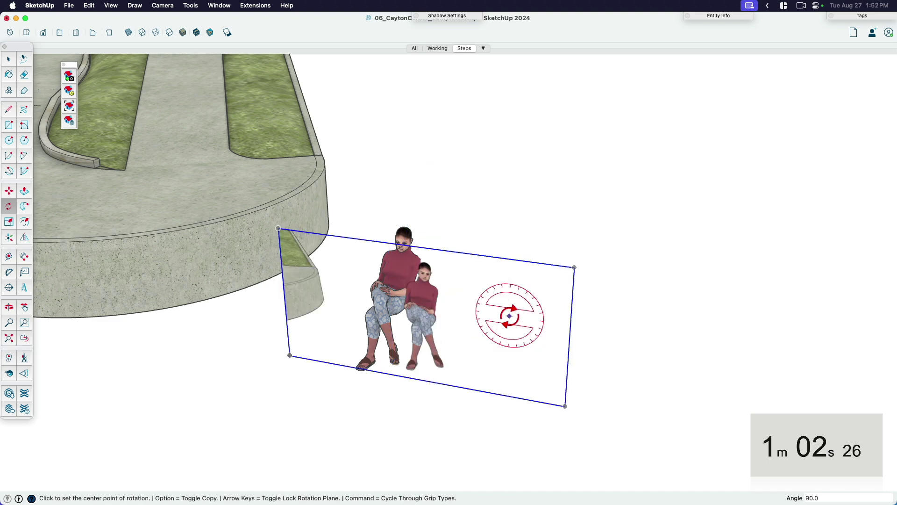
pyautogui.press('space')
pyautogui.moveTo(491, 334); pyautogui.dragTo(458, 323, button='middle')
# - Enlarge the woman.png image with Scale
pyautogui.press('s')
pyautogui.click(585, 237)
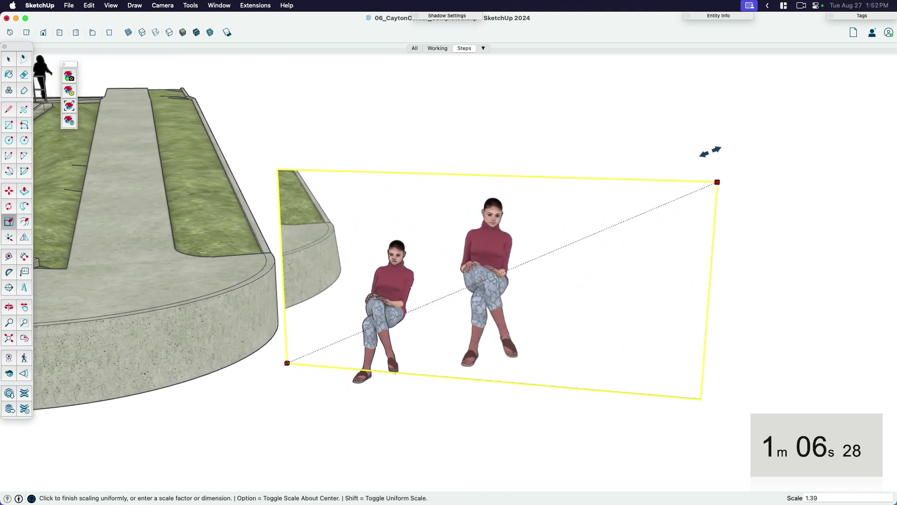
pyautogui.click(720, 148)
pyautogui.press('m')
pyautogui.click(489, 290)
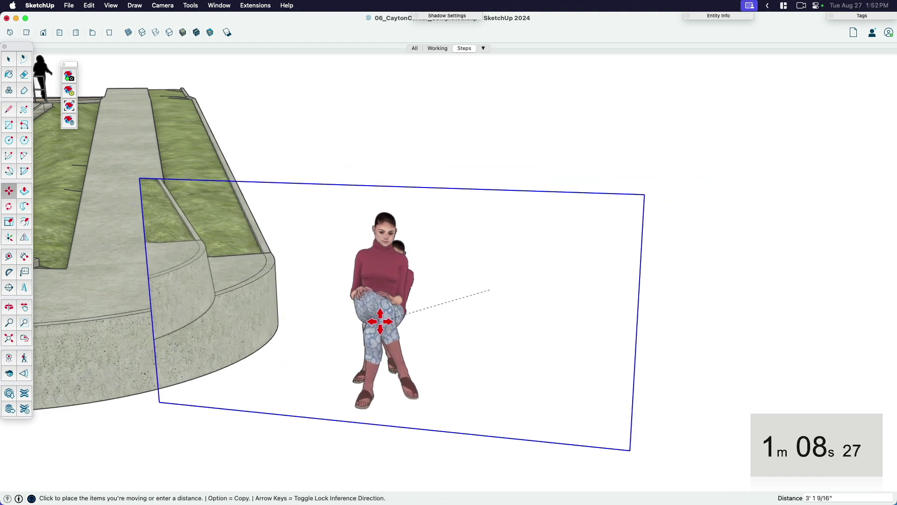
pyautogui.press('alt')
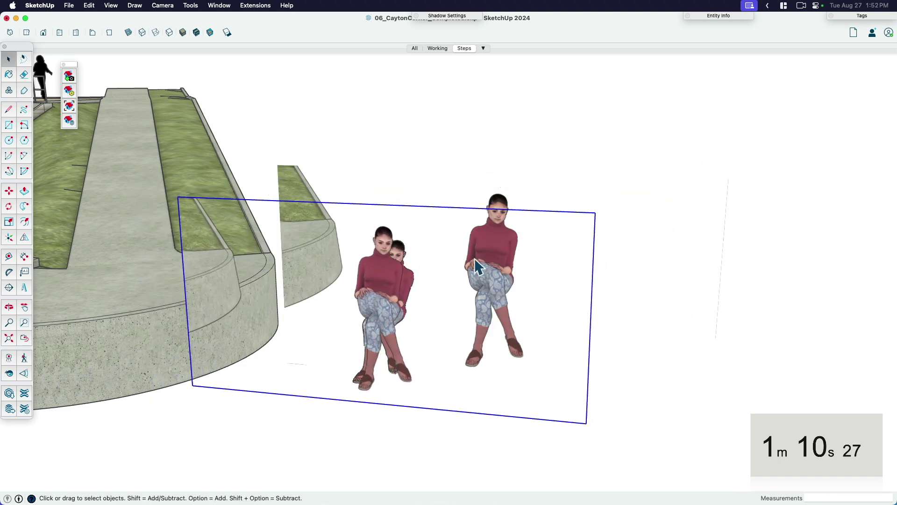
pyautogui.moveTo(478, 268); pyautogui.dragTo(533, 334, button='middle')
# - Move the image over the seated 3D woman
pyautogui.click(532, 334)
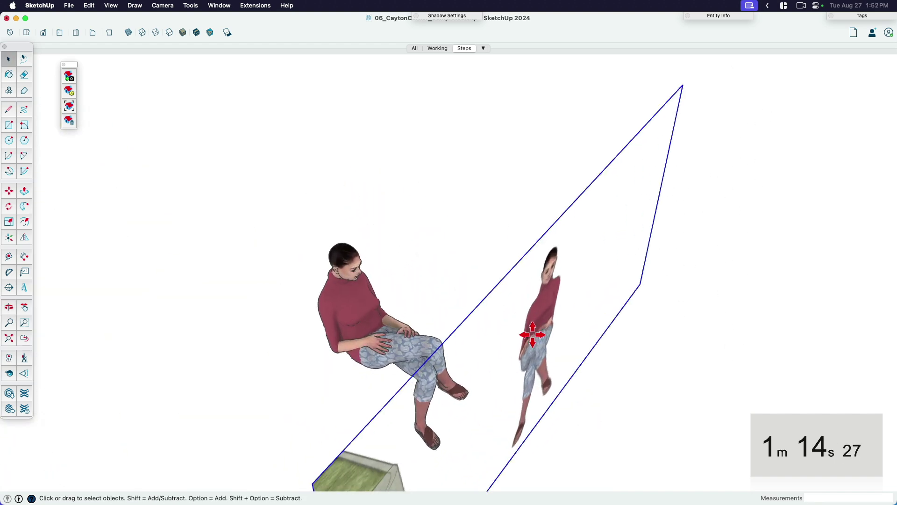
pyautogui.press('m')
pyautogui.click(532, 335)
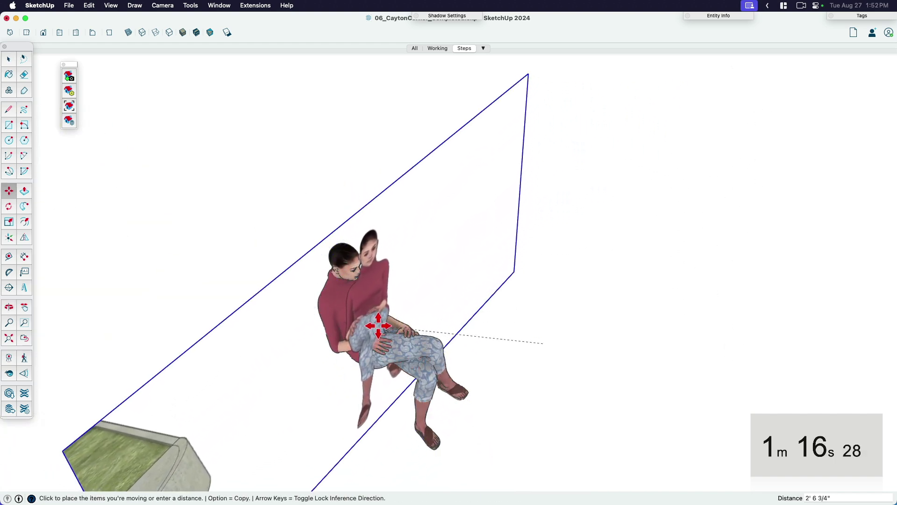
pyautogui.click(371, 324)
pyautogui.scroll(2, 363, 303)
pyautogui.click(363, 300)
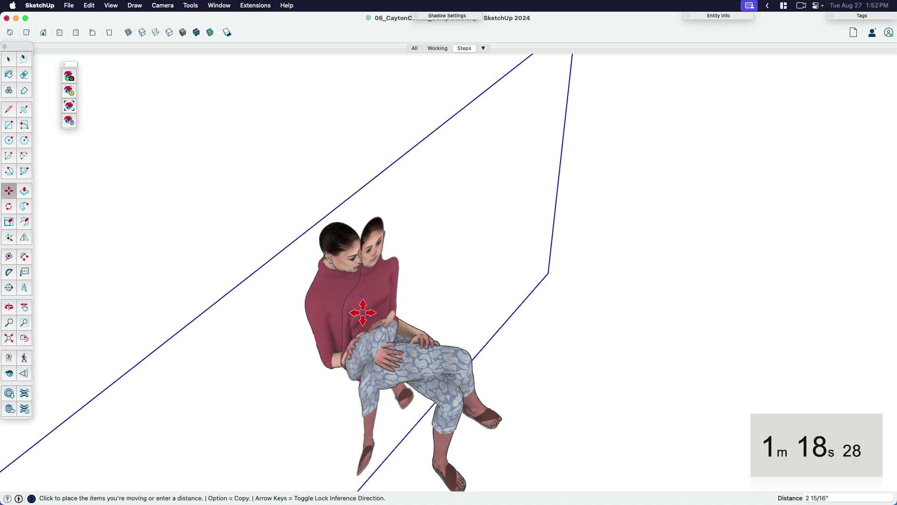
pyautogui.scroll(-2, 363, 312)
pyautogui.moveTo(363, 313); pyautogui.dragTo(451, 361, button='middle')
pyautogui.press('Escape')
# - Fine-tune the image's position to align with the seated woman
pyautogui.scroll(3, 350, 279)
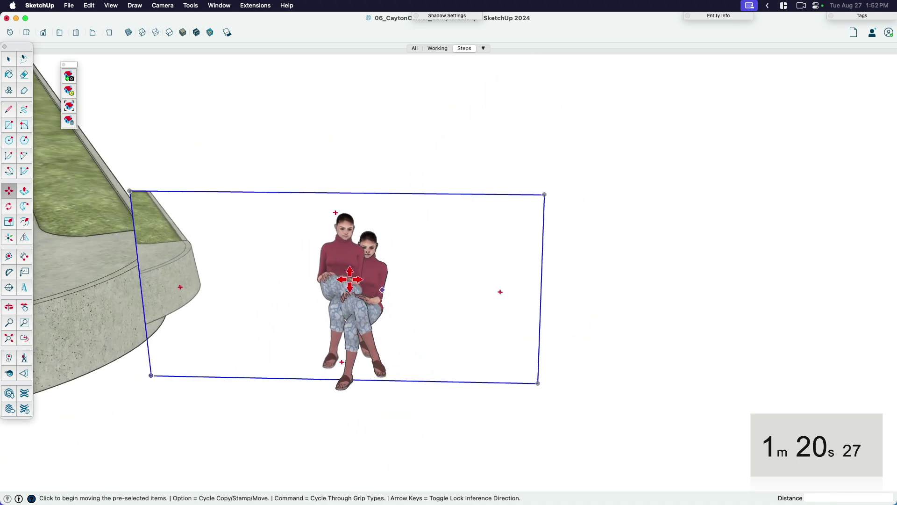
pyautogui.scroll(2, 348, 276)
pyautogui.click(355, 271)
pyautogui.click(367, 252)
pyautogui.click(368, 254)
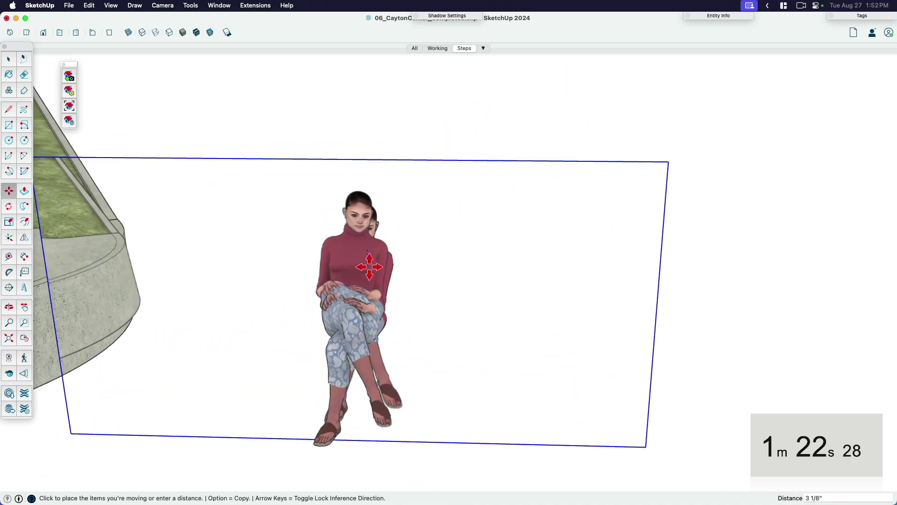
pyautogui.click(414, 292)
pyautogui.moveTo(414, 292); pyautogui.dragTo(581, 208, button='middle')
# - Shrink the image about its centre to 0.93 scale
pyautogui.press('s')
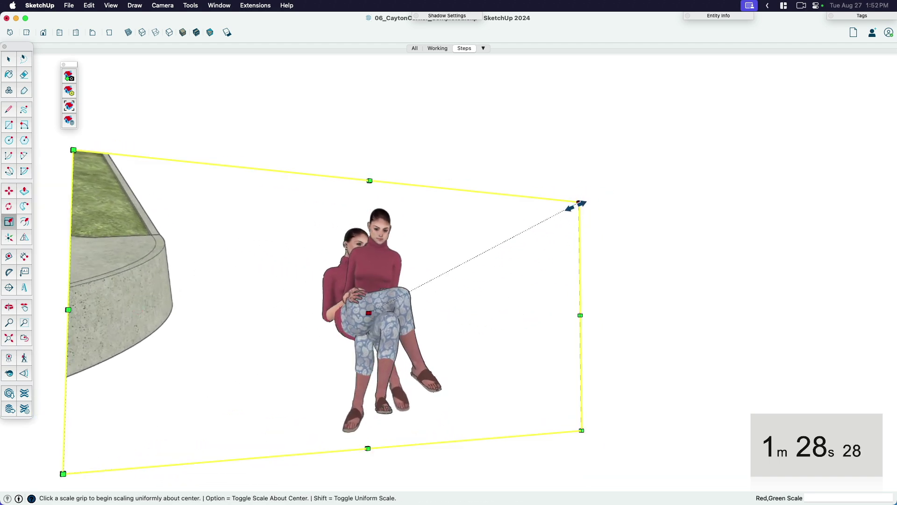
pyautogui.click(579, 204)
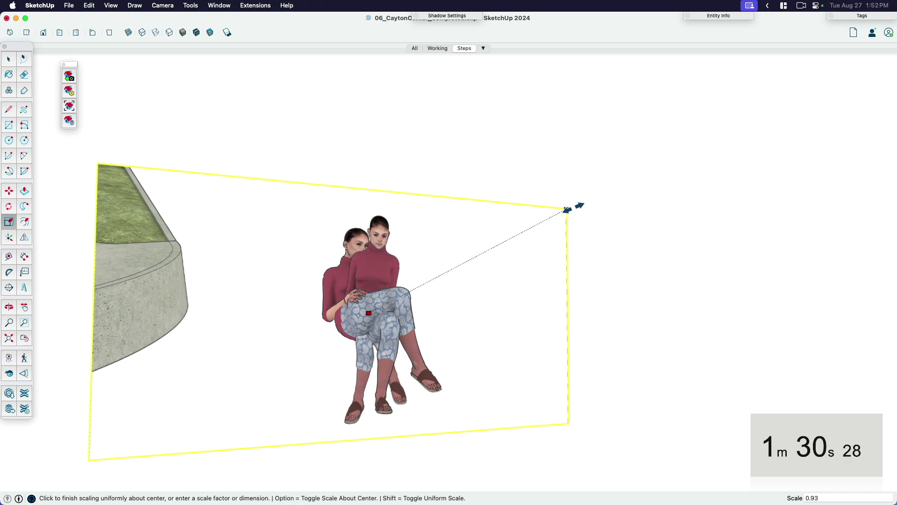
pyautogui.click(579, 206)
pyautogui.moveTo(461, 304); pyautogui.dragTo(391, 406, button='middle')
# - Copy the seated-woman image to the right and select it
pyautogui.press('m')
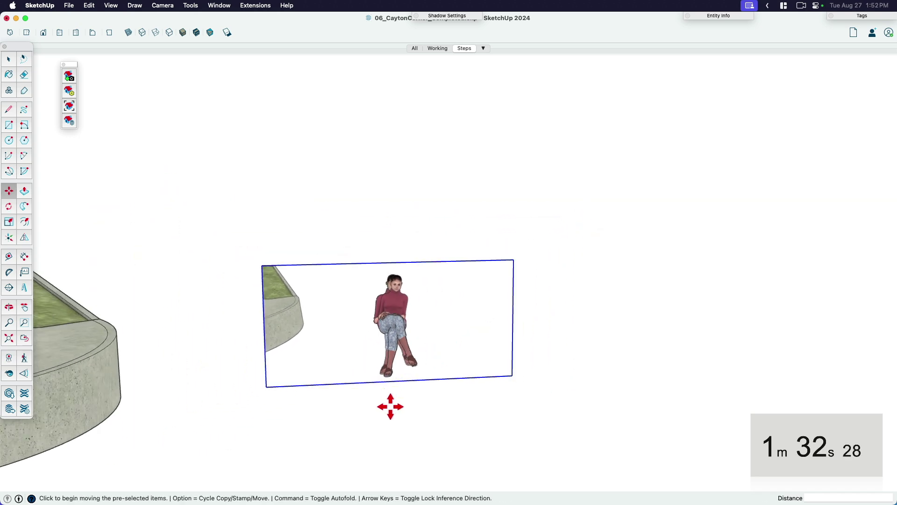
pyautogui.click(390, 406)
pyautogui.press('alt')
pyautogui.click(482, 399)
pyautogui.press('space')
pyautogui.scroll(5, 441, 321)
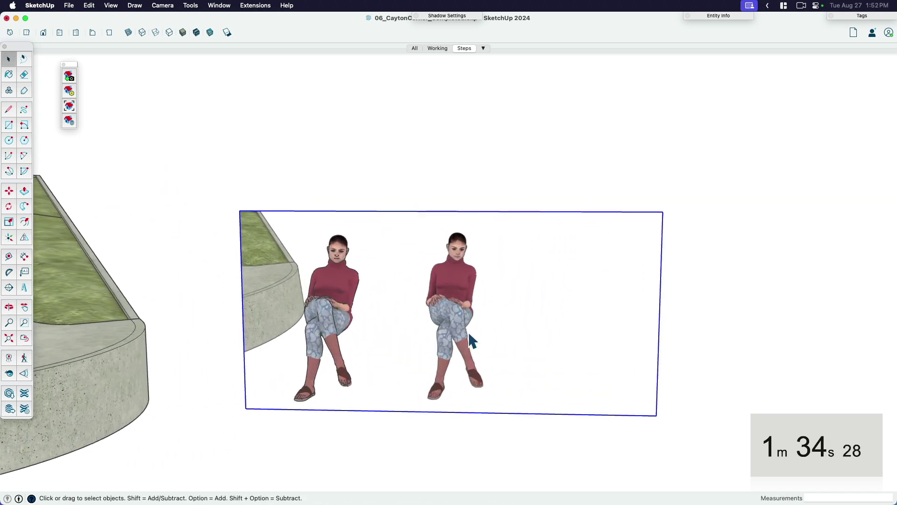
pyautogui.scroll(4, 472, 341)
pyautogui.scroll(-2, 499, 208)
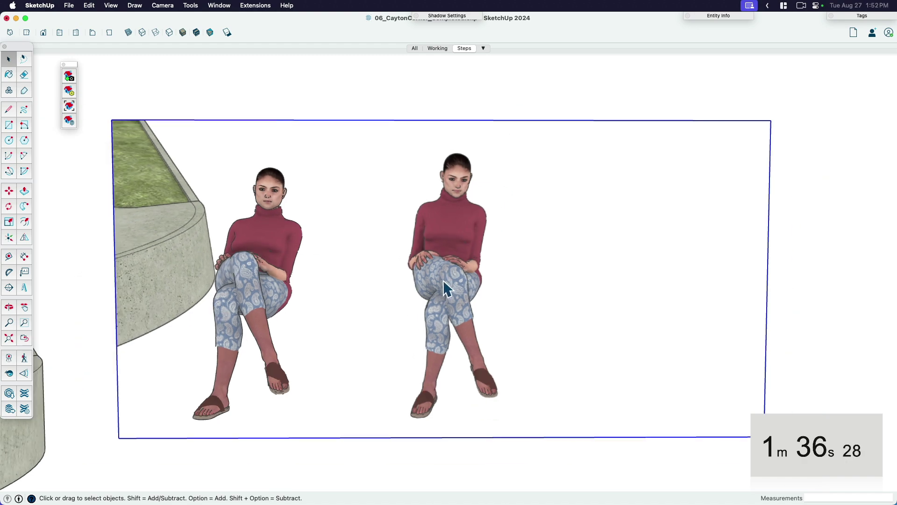
pyautogui.rightClick(449, 278)
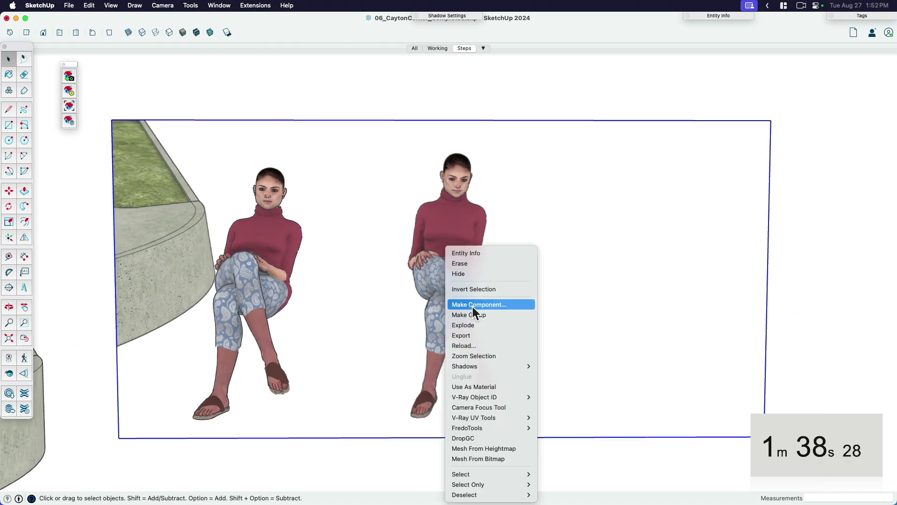
pyautogui.press('Escape')
pyautogui.click(456, 291)
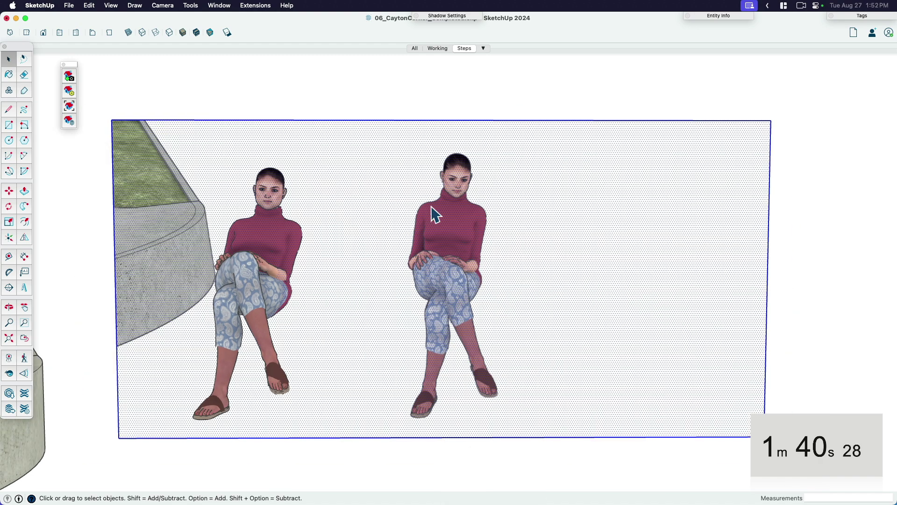
# - Draw a rectangle framing the right woman from head to feet and select its face
pyautogui.press('r')
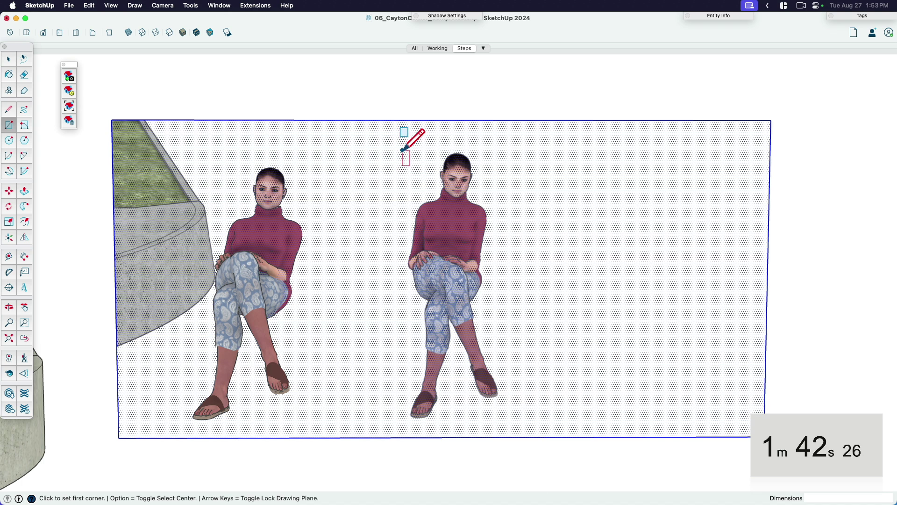
pyautogui.click(403, 150)
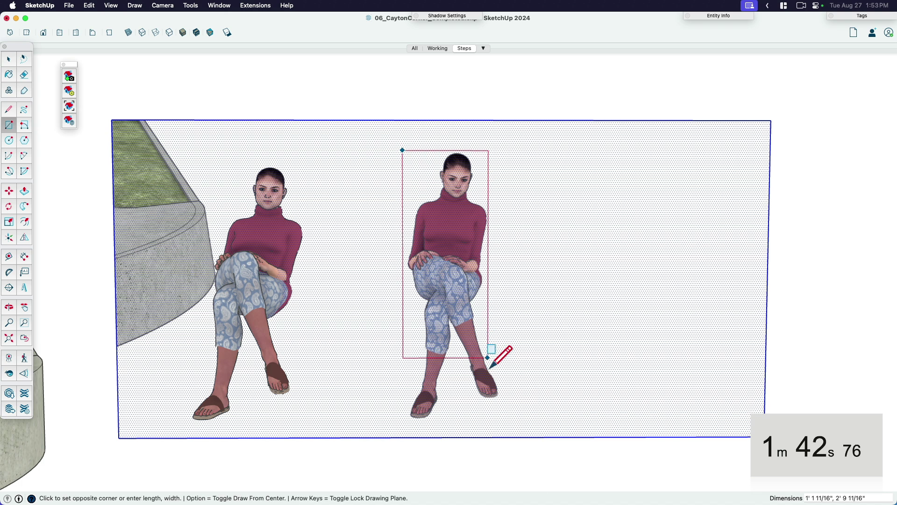
pyautogui.click(499, 418)
pyautogui.press('space')
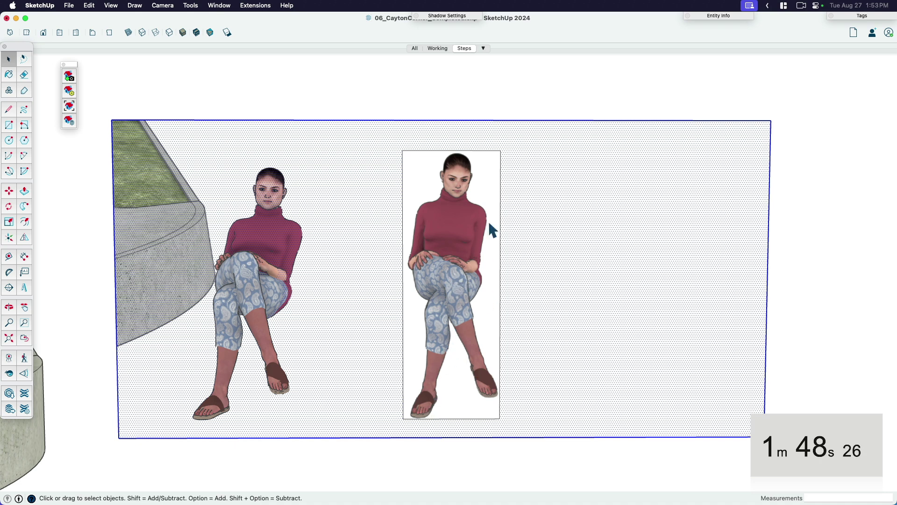
pyautogui.click(468, 313)
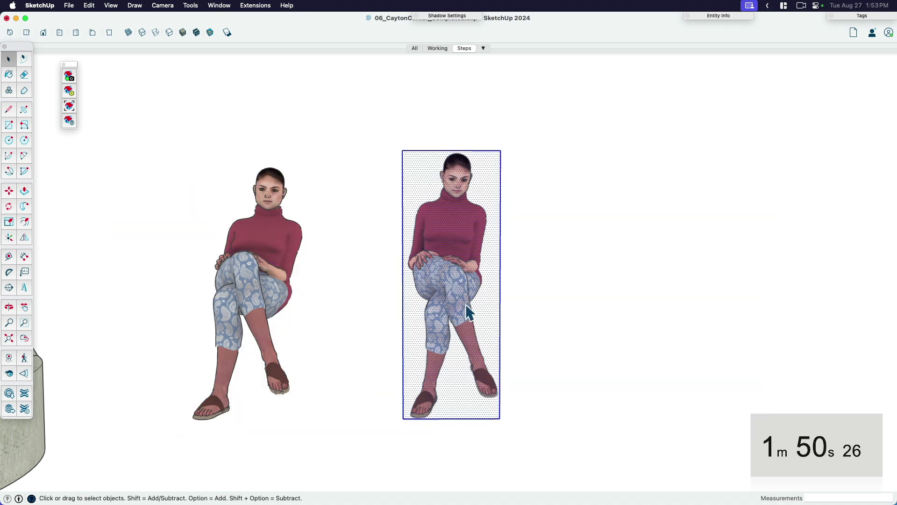
pyautogui.keyDown('shift'); pyautogui.click(469, 312); pyautogui.keyUp('shift')
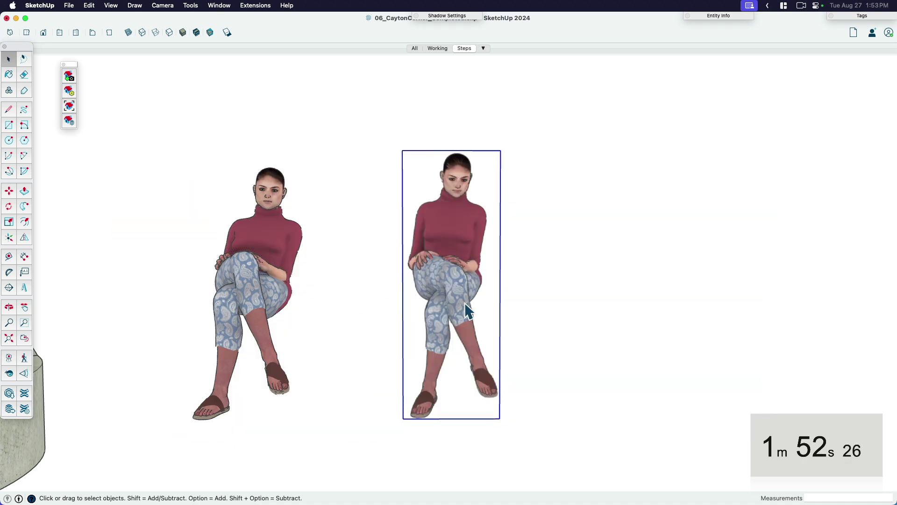
pyautogui.keyDown('shift'); pyautogui.click(461, 296); pyautogui.keyUp('shift')
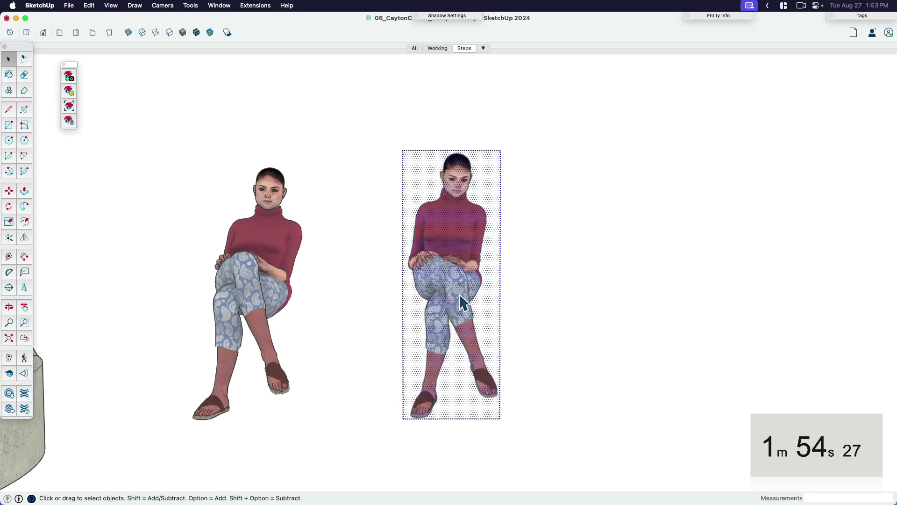
# - Make the framed face a component named woman-sitting with axes at the rectangle's base
pyautogui.write('g')
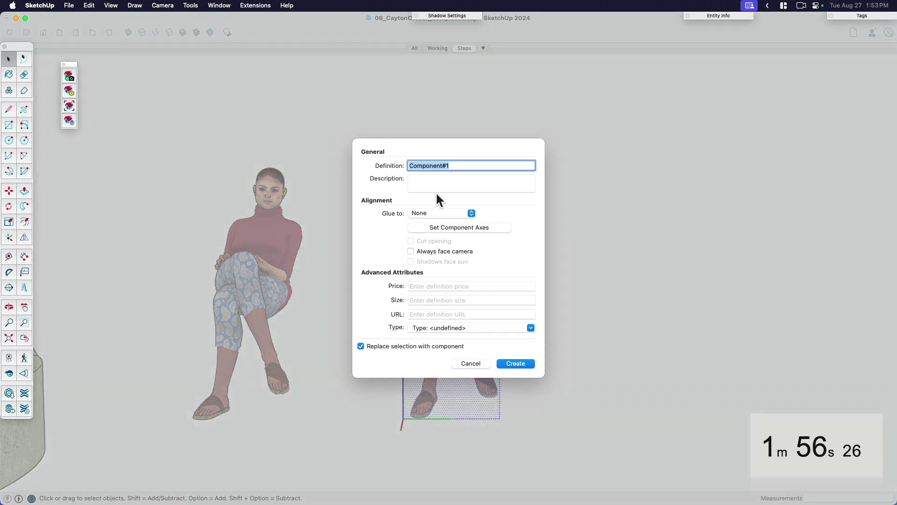
pyautogui.write('woman-sitting')
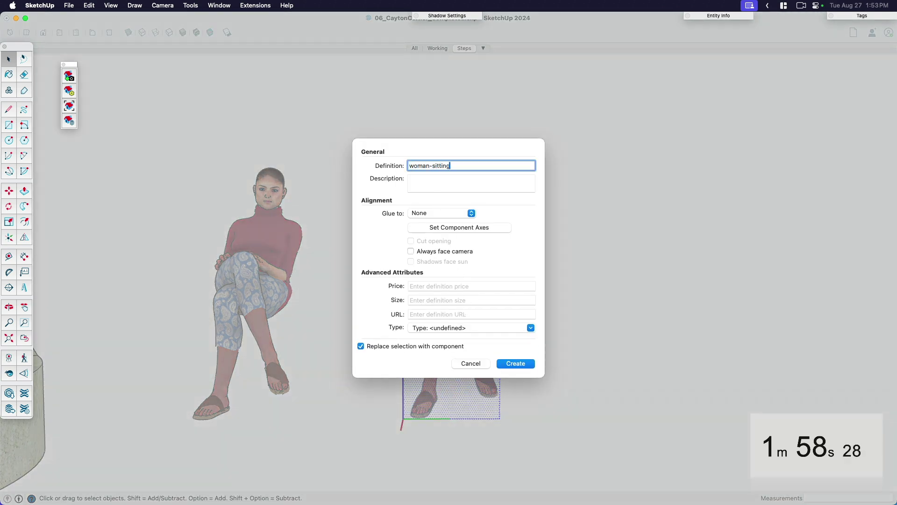
pyautogui.click(452, 226)
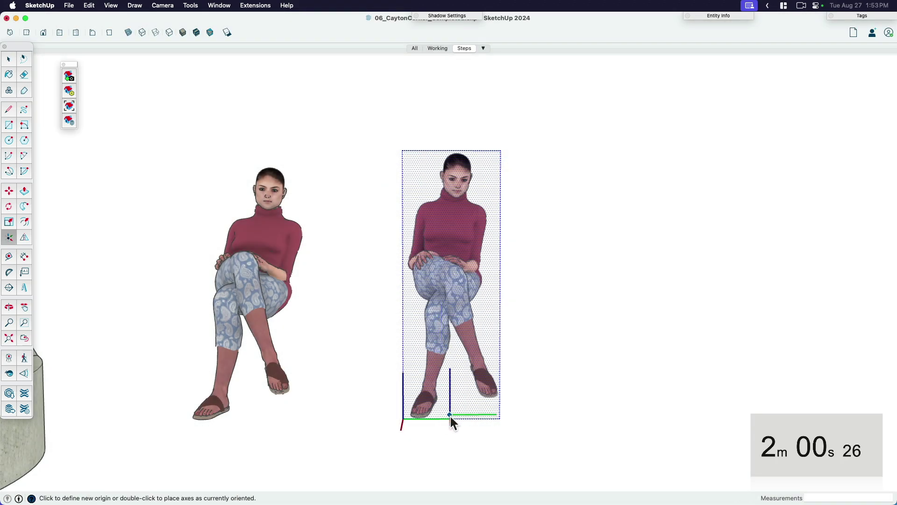
pyautogui.click(451, 417)
pyautogui.click(465, 419)
pyautogui.click(475, 419)
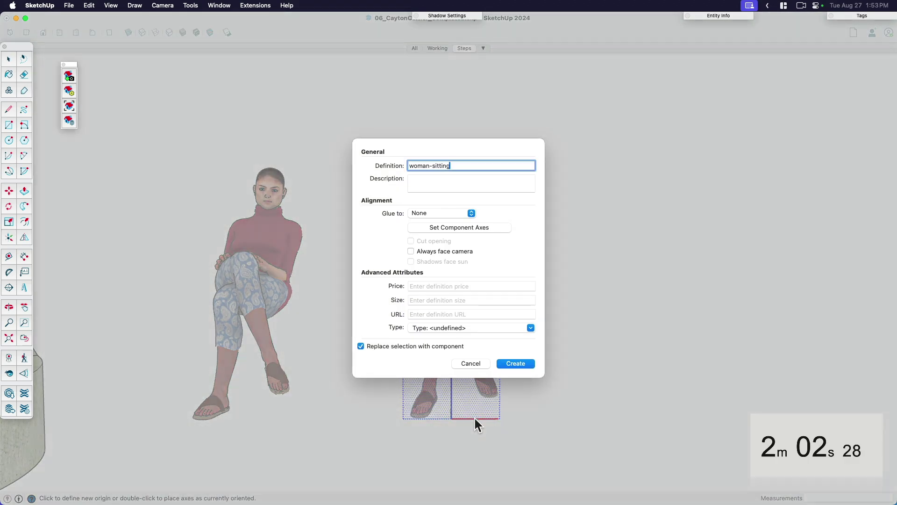
pyautogui.click(515, 363)
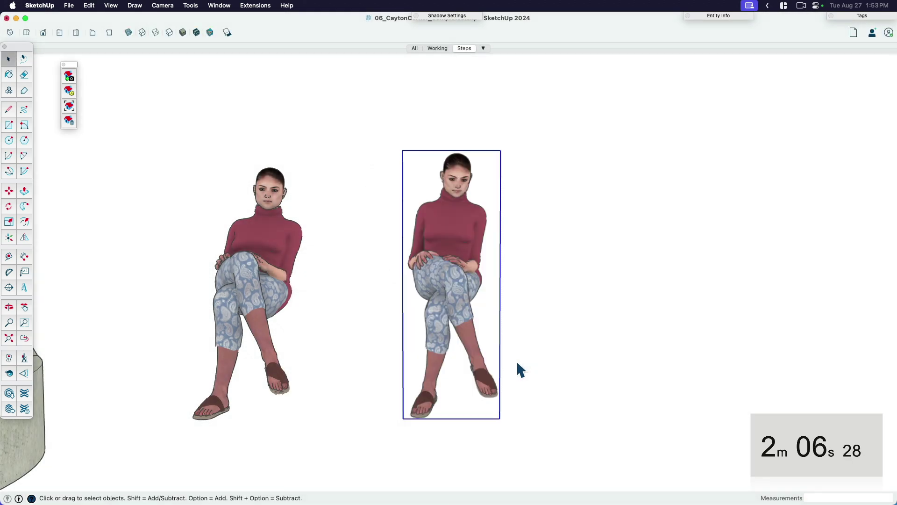
pyautogui.scroll(-3, 519, 357)
pyautogui.moveTo(521, 355); pyautogui.dragTo(512, 408, button='middle')
# - Orbit the view to see the stairs and landscape around the seated women
pyautogui.scroll(6, 494, 342)
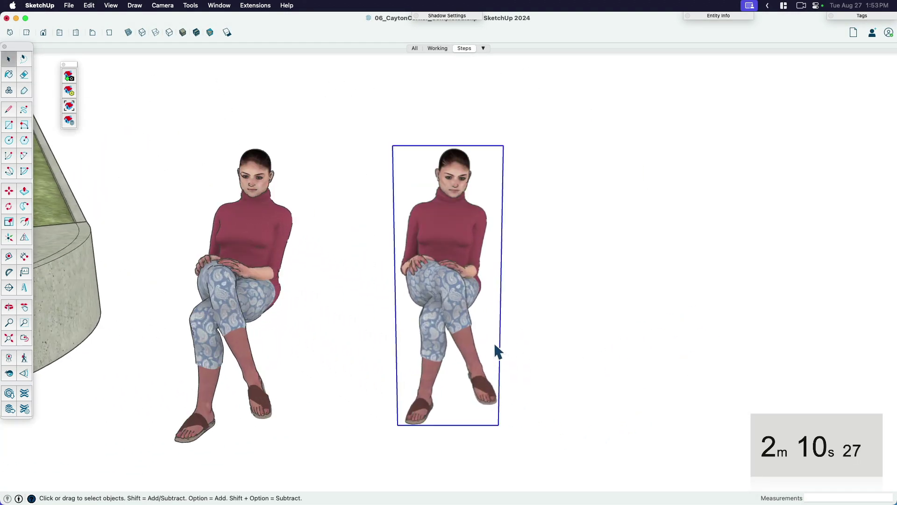
pyautogui.scroll(-2, 421, 364)
pyautogui.press('space')
pyautogui.press('m')
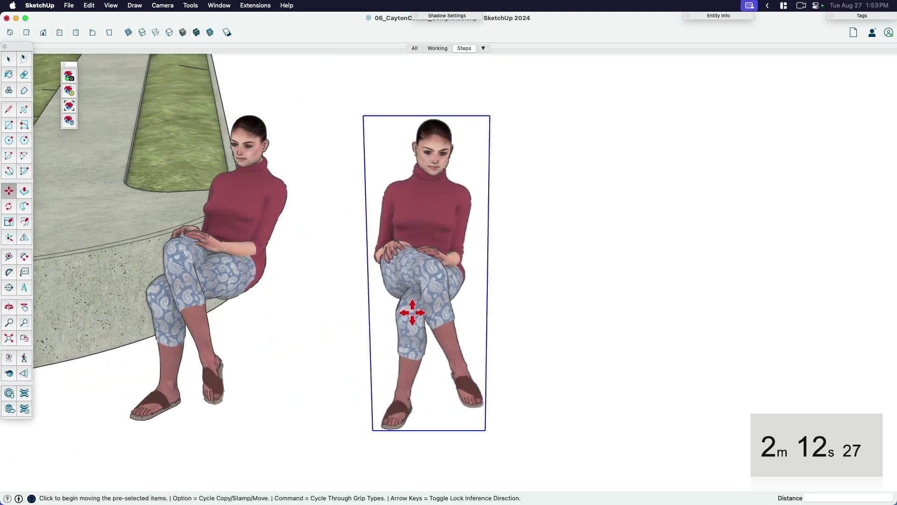
pyautogui.moveTo(420, 305); pyautogui.dragTo(521, 320, button='middle')
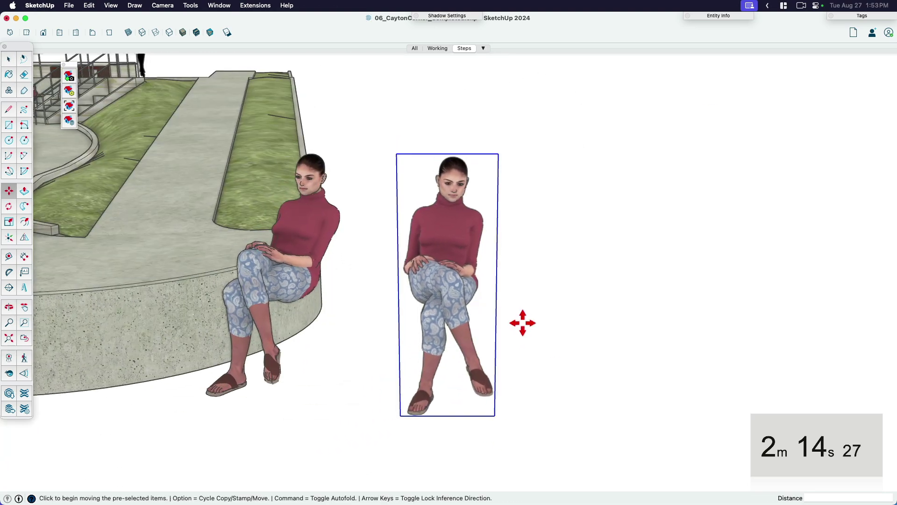
pyautogui.press('space')
# - Compare the left 3D seated woman with the right flat component, ending with the component selected
pyautogui.click(314, 245)
pyautogui.moveTo(318, 269); pyautogui.dragTo(423, 302, button='middle')
pyautogui.click(411, 294)
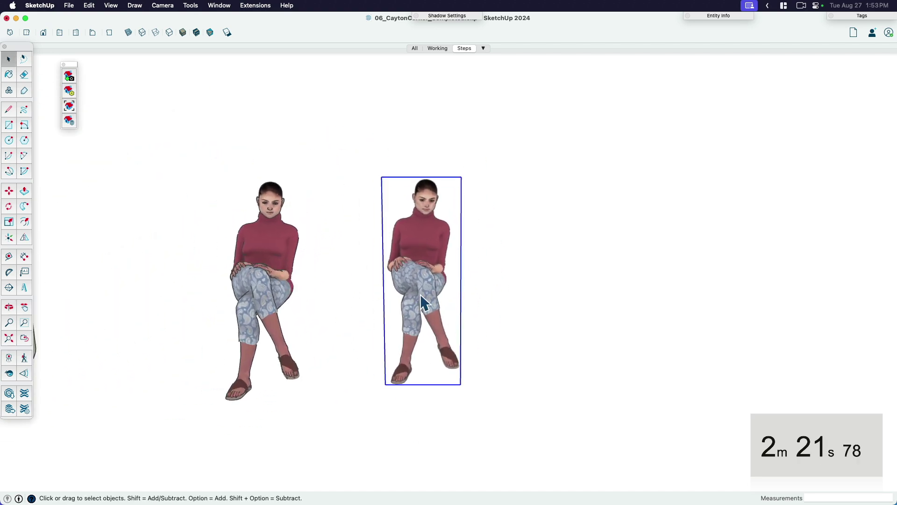
pyautogui.click(265, 271)
pyautogui.keyDown('shift'); pyautogui.moveTo(274, 266); pyautogui.dragTo(267, 306, button='middle'); pyautogui.keyUp('shift')
pyautogui.scroll(2, 270, 286)
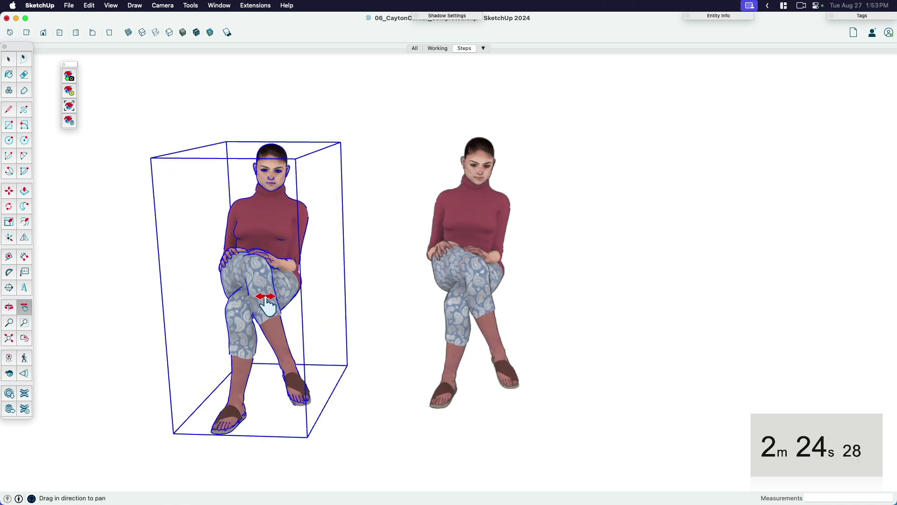
pyautogui.click(475, 261)
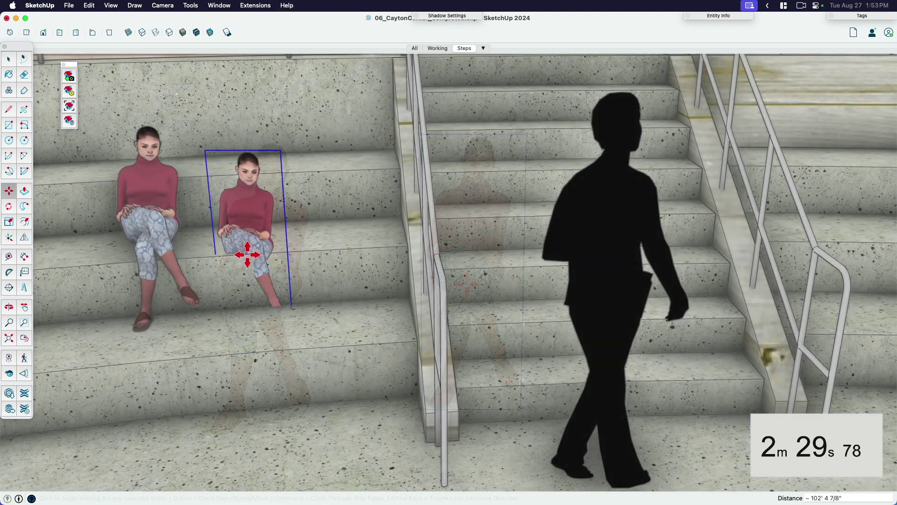
# - Move the woman-sitting component onto the step beside the 3D seated woman
pyautogui.click(304, 252)
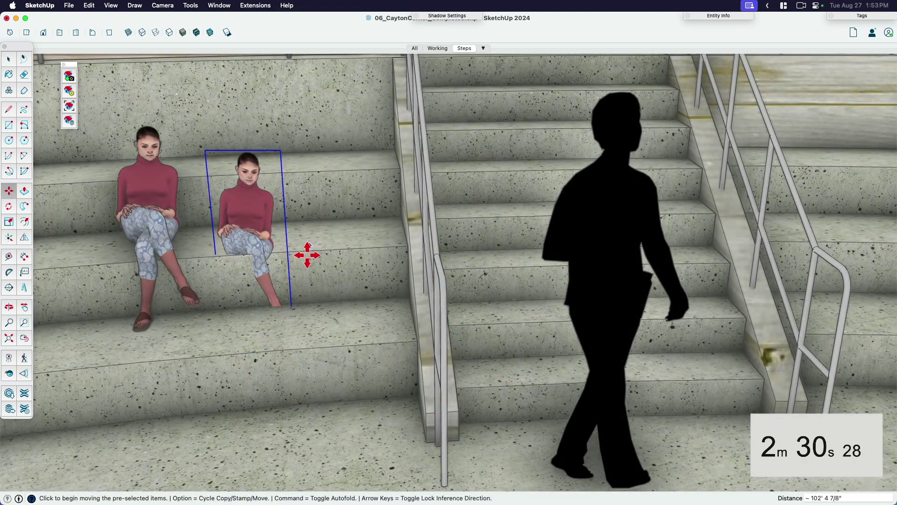
pyautogui.press('space')
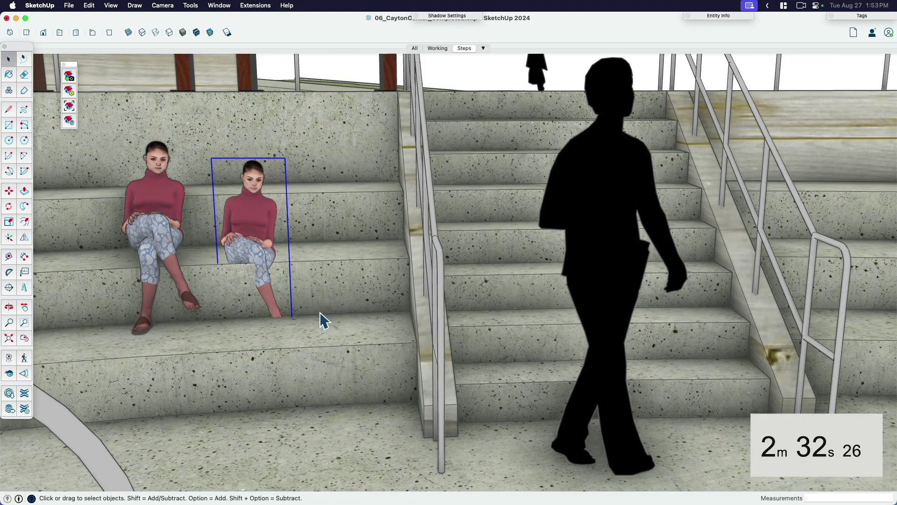
pyautogui.moveTo(320, 316); pyautogui.dragTo(350, 464, button='middle')
pyautogui.scroll(-3, 341, 481)
pyautogui.press('m')
pyautogui.scroll(5, 312, 429)
pyautogui.click(313, 429)
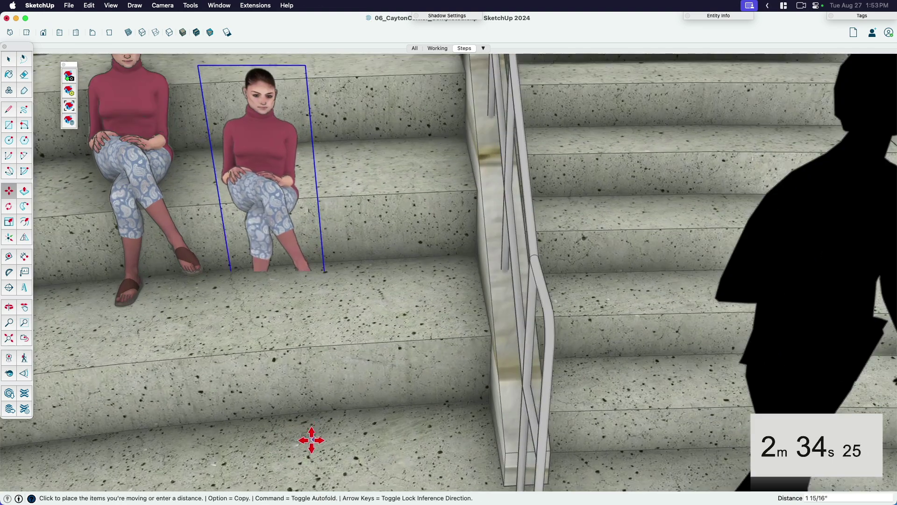
pyautogui.press('Escape')
pyautogui.click(385, 236)
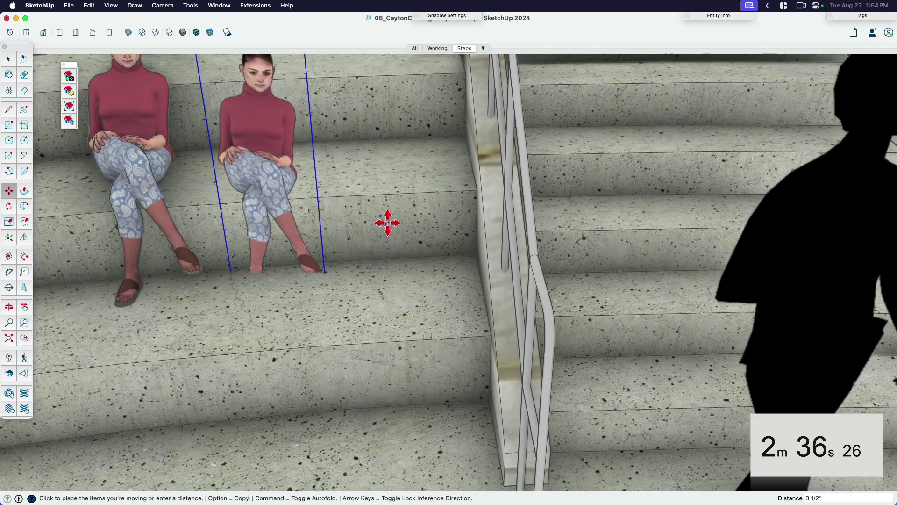
pyautogui.click(386, 218)
# - Scale the component uniformly down to 0.94
pyautogui.scroll(-5, 414, 358)
pyautogui.scroll(-5, 414, 359)
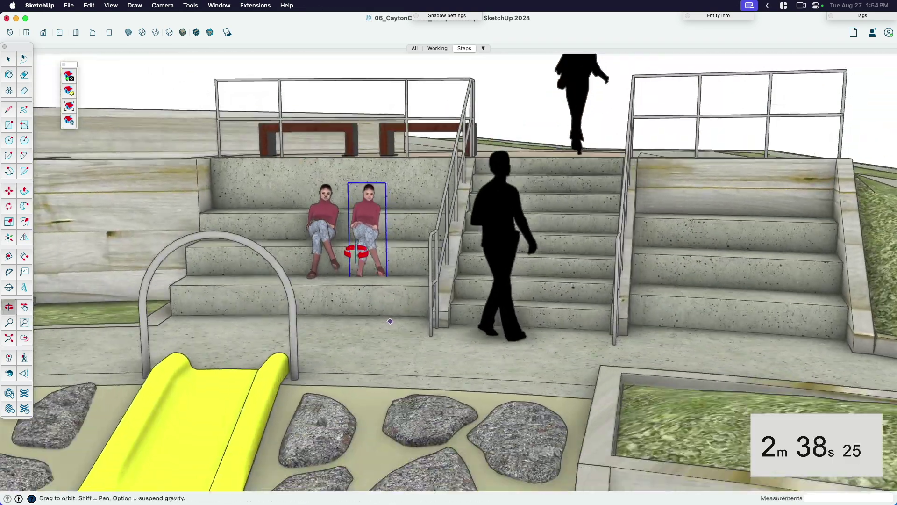
pyautogui.scroll(2, 416, 242)
pyautogui.press('s')
pyautogui.click(392, 181)
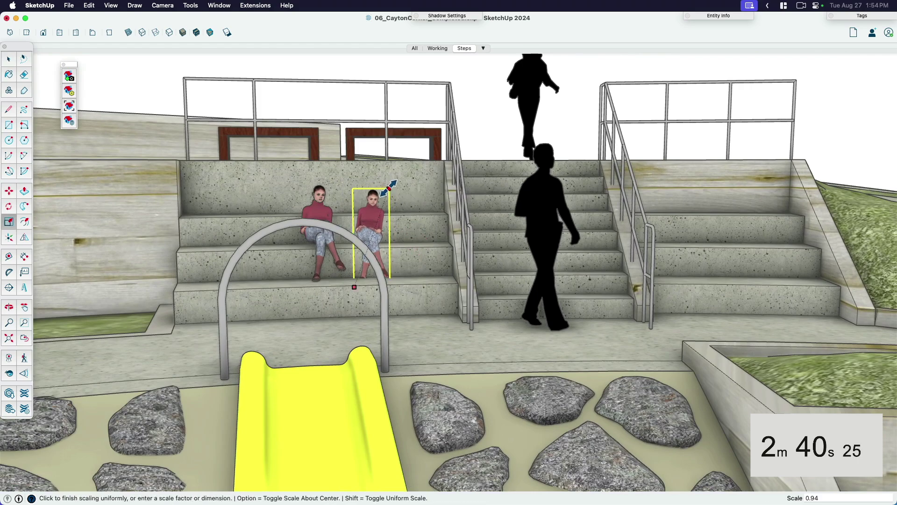
pyautogui.press('space')
pyautogui.moveTo(483, 124); pyautogui.dragTo(403, 314, button='middle')
pyautogui.scroll(-3, 402, 314)
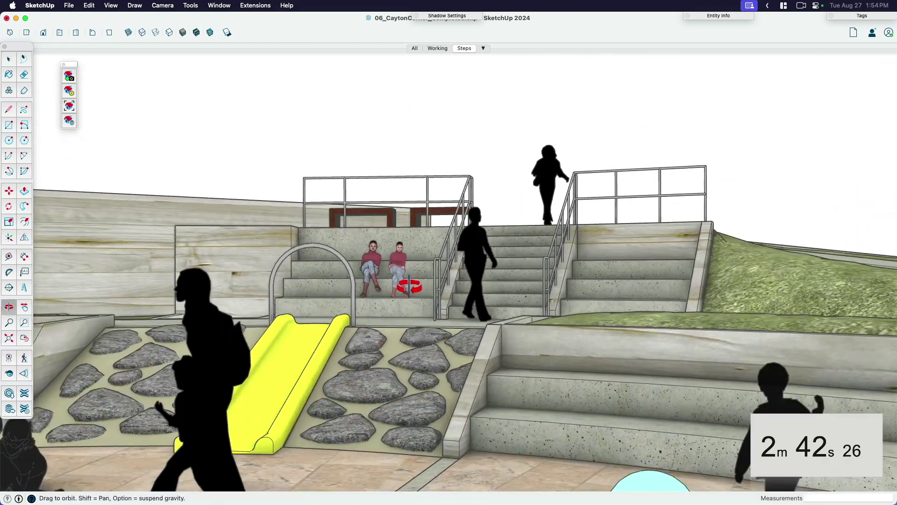
pyautogui.scroll(4, 381, 240)
# - Turn off Ambient Occlusion in the Styles panel's Face settings
pyautogui.click(219, 5)
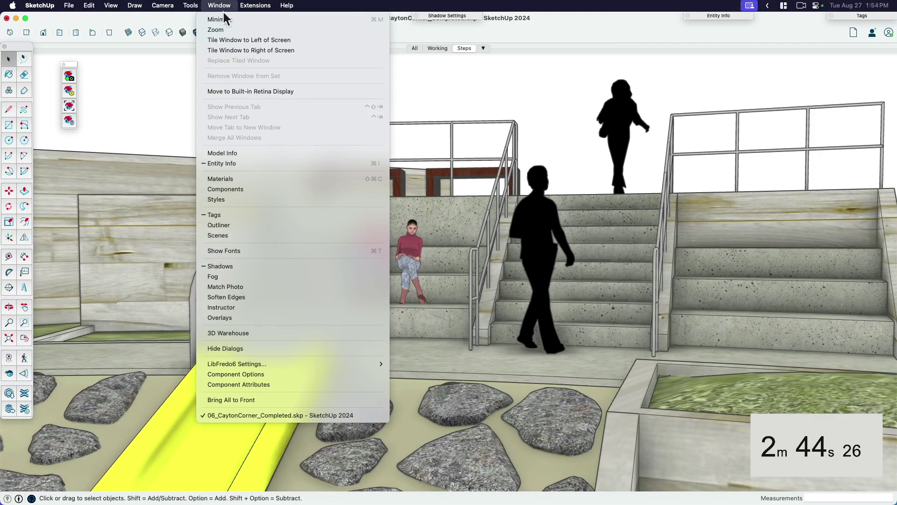
pyautogui.click(234, 200)
pyautogui.click(366, 81)
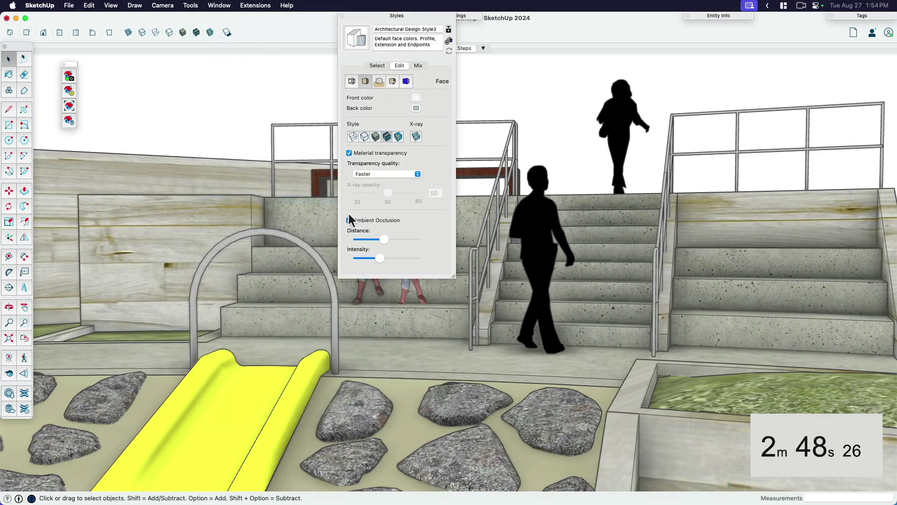
pyautogui.click(393, 14)
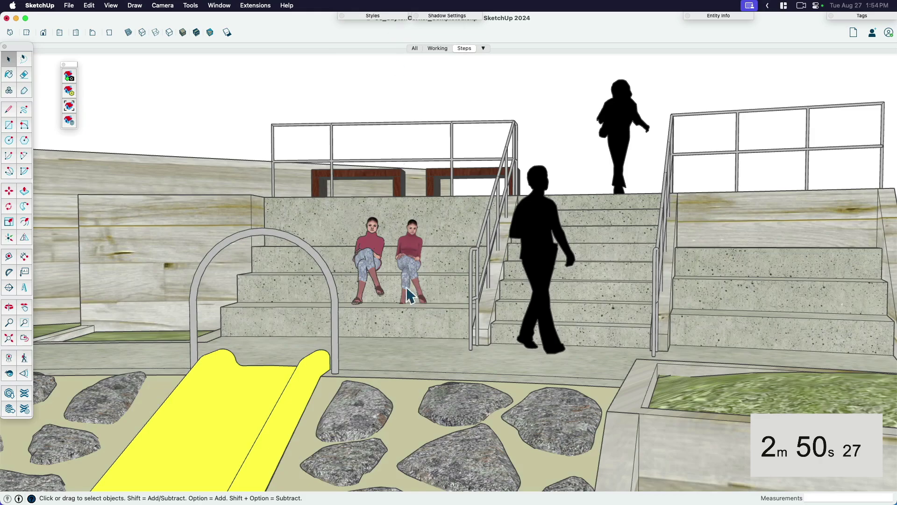
# - Orbit and pan in for a closer look at the seated women on the steps
pyautogui.scroll(-2, 389, 295)
pyautogui.moveTo(388, 294); pyautogui.dragTo(421, 333, button='middle')
pyautogui.scroll(10, 461, 280)
pyautogui.scroll(-8, 457, 296)
pyautogui.click(426, 274)
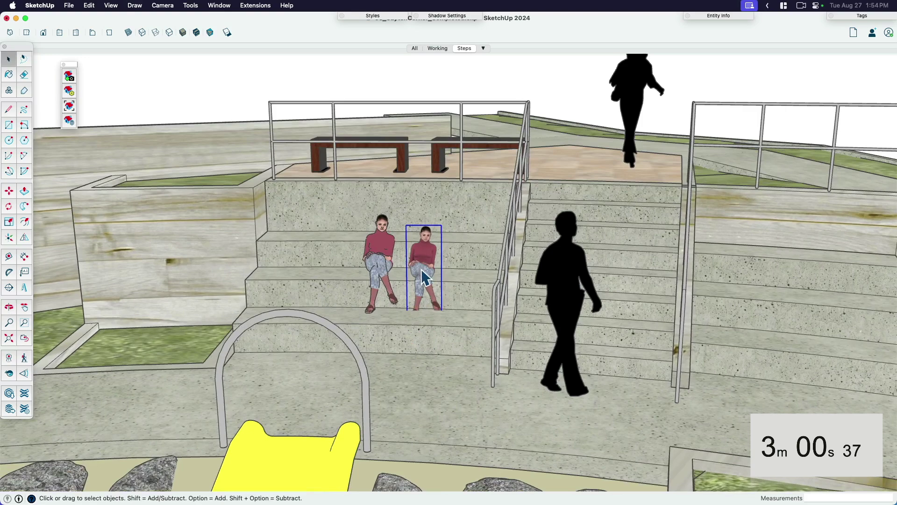
pyautogui.press('h')
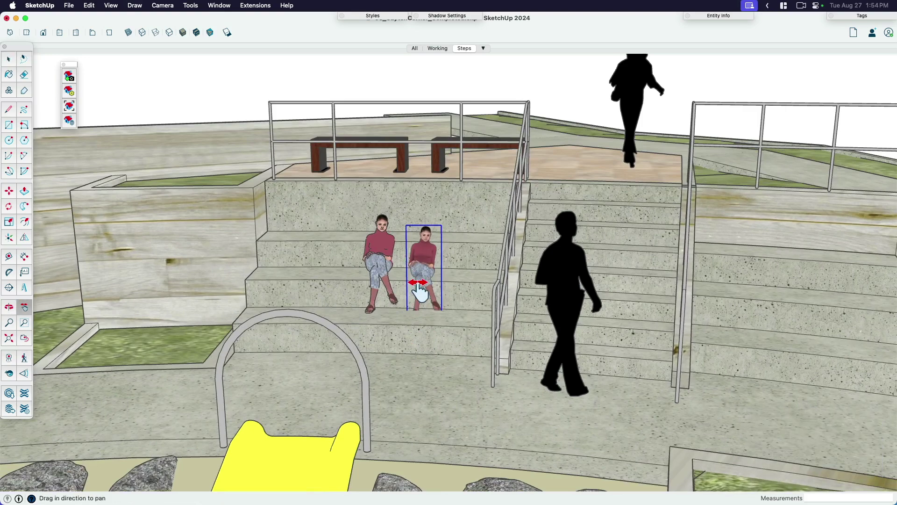
pyautogui.scroll(2, 377, 252)
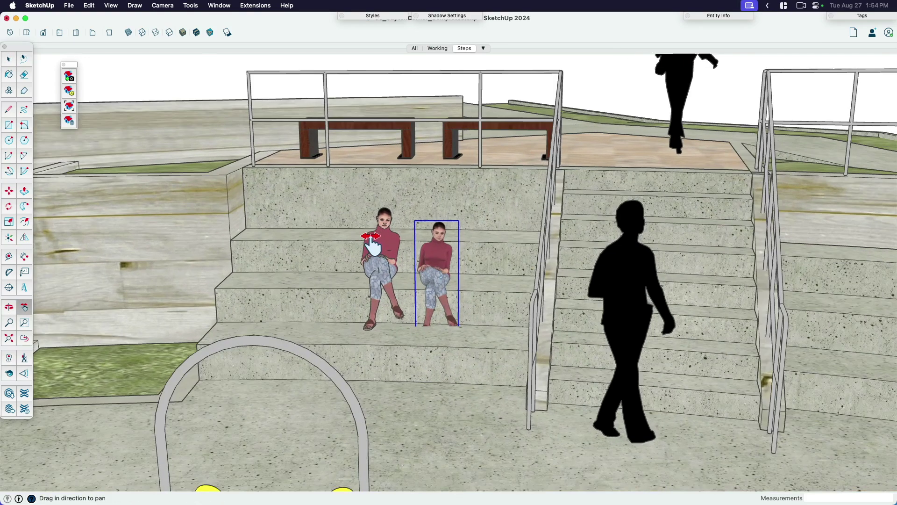
pyautogui.press('space')
pyautogui.scroll(5, 373, 261)
pyautogui.moveTo(378, 261); pyautogui.dragTo(439, 236, button='middle')
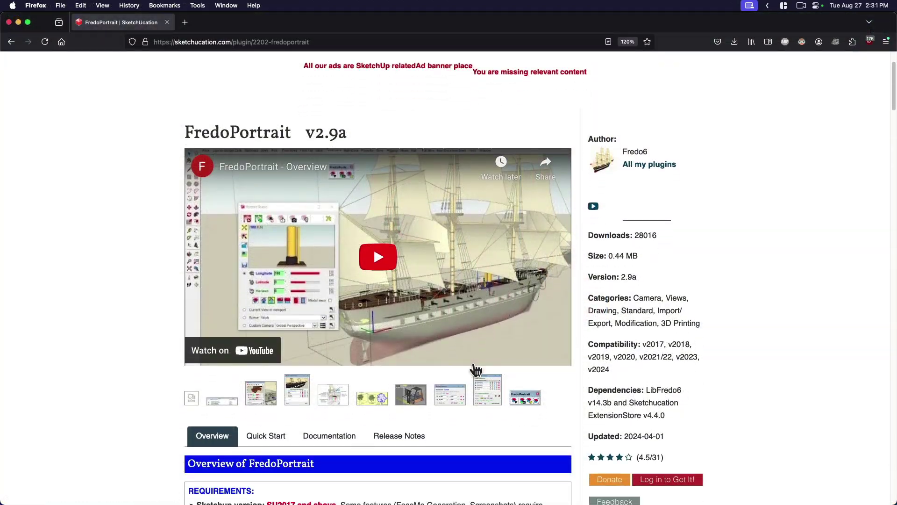
# - Scroll the FredoPortrait v2.9a page down to its Requirements and licence details
pyautogui.scroll(-4, 475, 369)
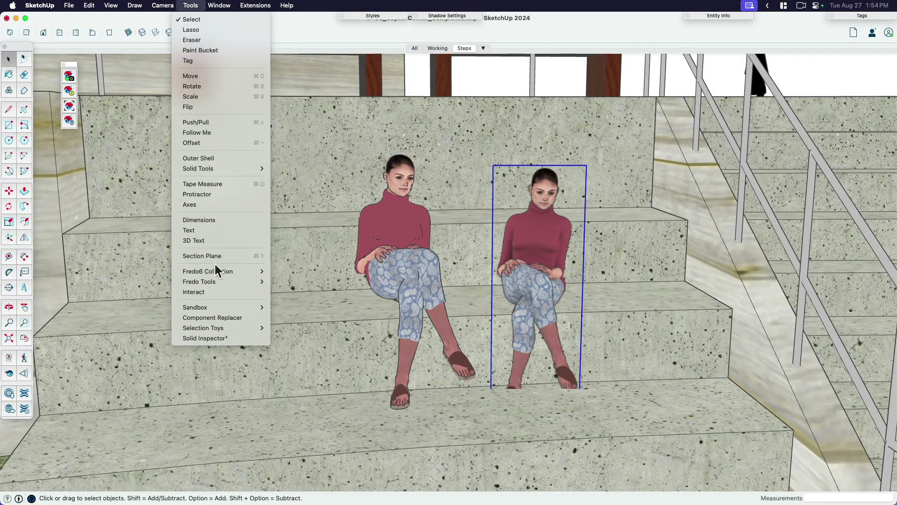
pyautogui.moveTo(215, 271)
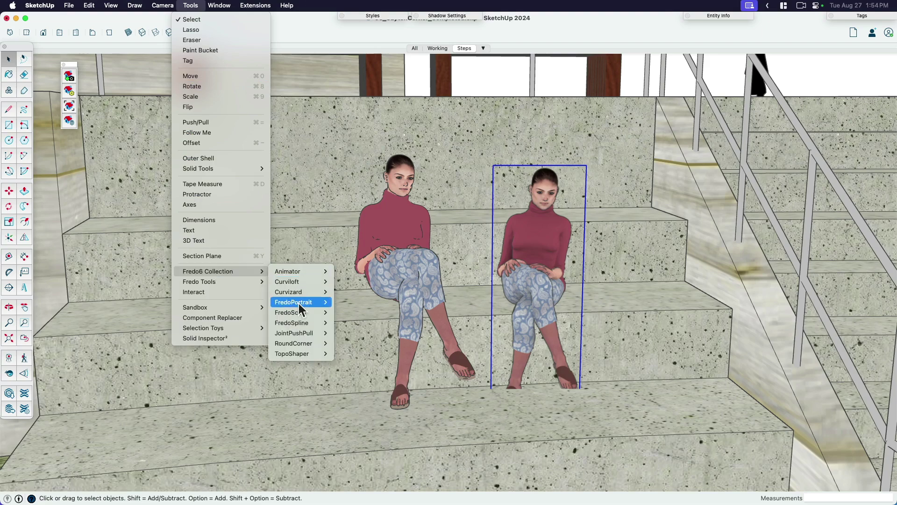
pyautogui.moveTo(298, 302)
pyautogui.moveTo(307, 268)
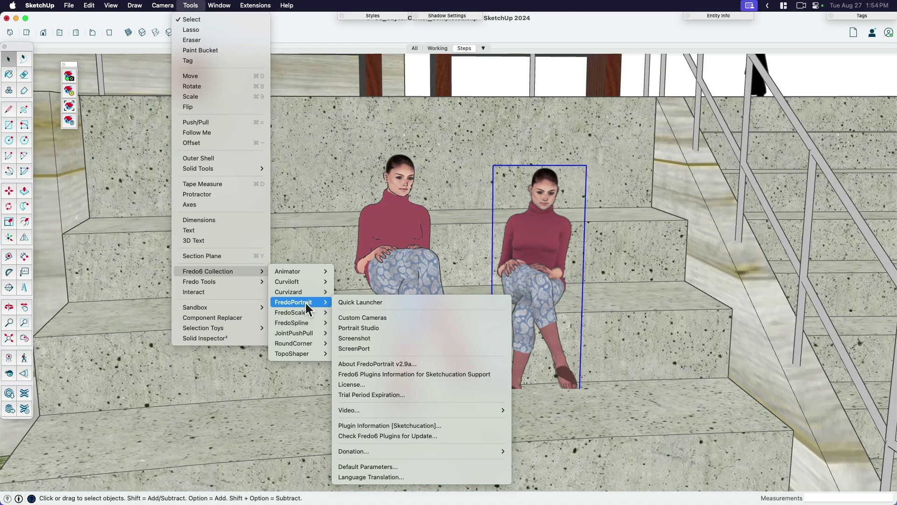
pyautogui.click(193, 7)
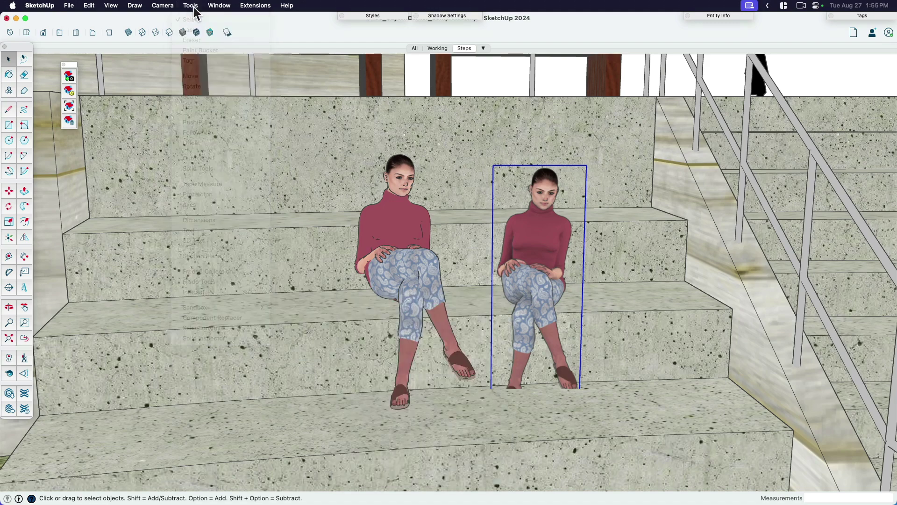
pyautogui.click(113, 7)
pyautogui.moveTo(120, 46)
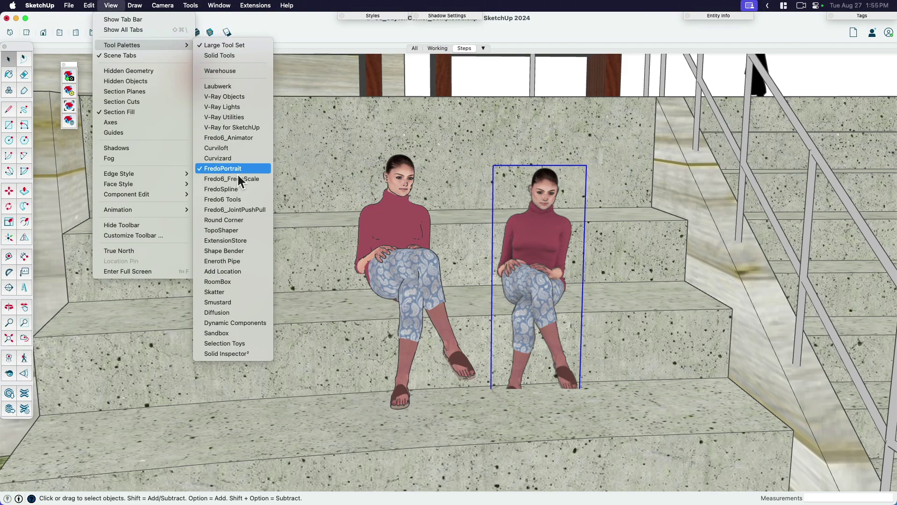
pyautogui.click(73, 64)
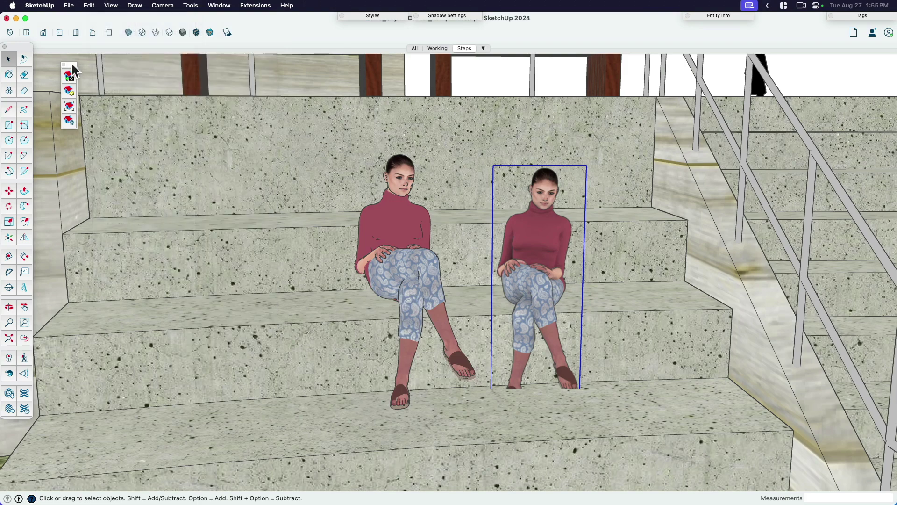
# - Reposition the FredoPortrait toolbar and launch Portrait Studio via Tools > Fredo6 Collection > FredoPortrait
pyautogui.moveTo(74, 64); pyautogui.dragTo(119, 111)
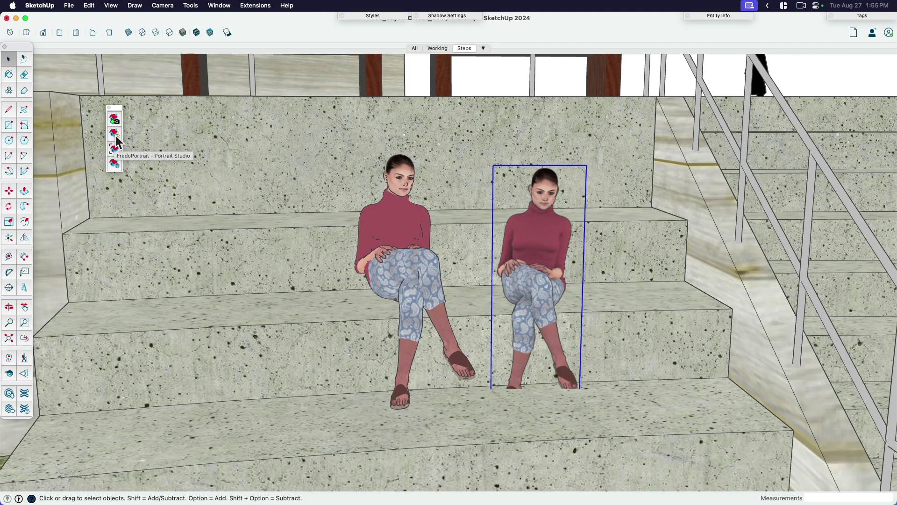
pyautogui.click(194, 7)
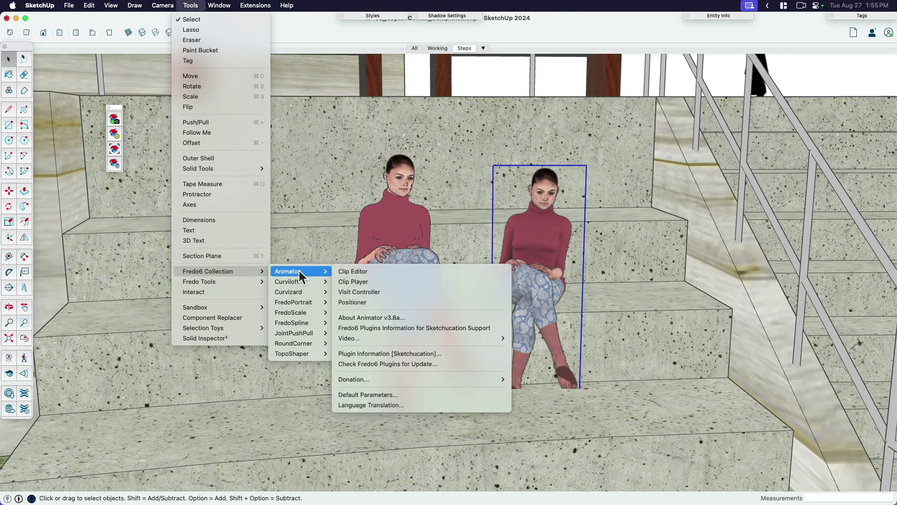
pyautogui.moveTo(301, 304)
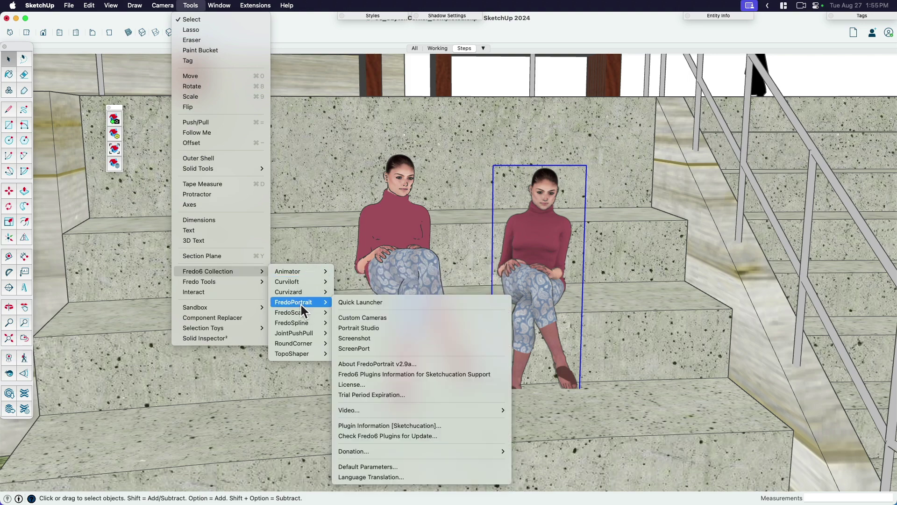
pyautogui.click(363, 329)
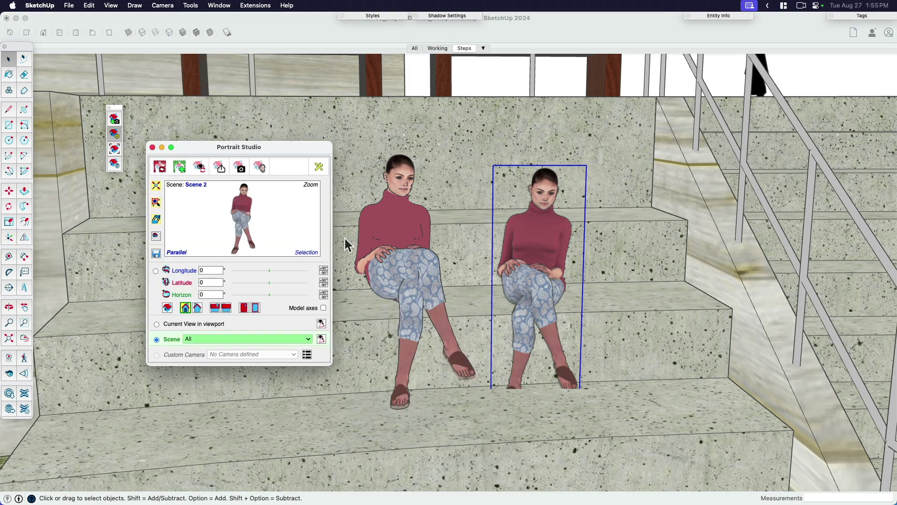
# - Close Portrait Studio and orbit and zoom to a front-on view of both women
pyautogui.click(416, 236)
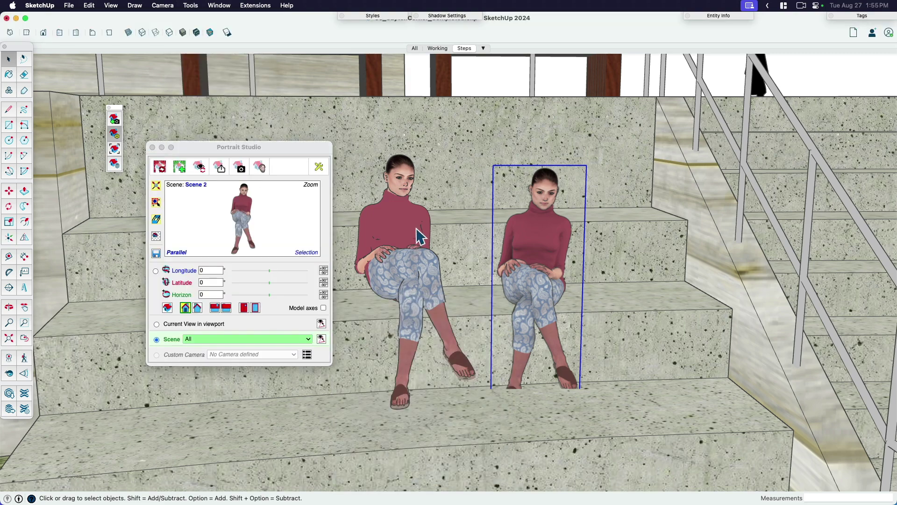
pyautogui.click(153, 149)
pyautogui.click(478, 88)
pyautogui.click(401, 251)
pyautogui.moveTo(401, 251); pyautogui.dragTo(313, 263, button='middle')
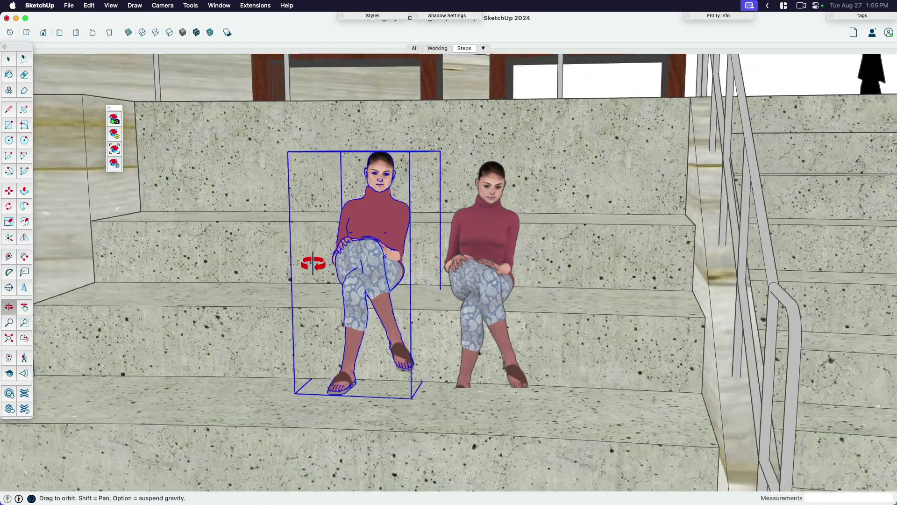
pyautogui.moveTo(313, 263); pyautogui.dragTo(370, 258)
pyautogui.press('space')
pyautogui.scroll(5, 406, 277)
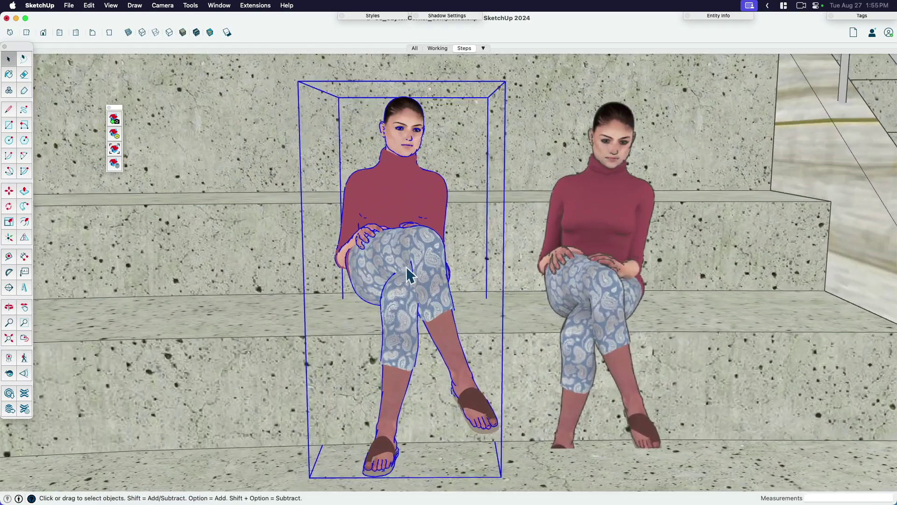
pyautogui.click(624, 206)
pyautogui.moveTo(605, 215); pyautogui.dragTo(602, 236, button='middle')
pyautogui.scroll(-3, 459, 252)
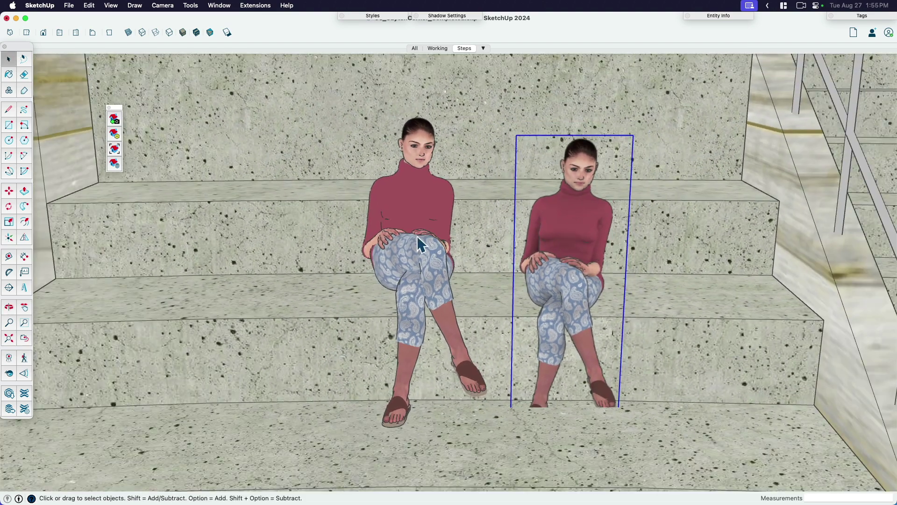
pyautogui.scroll(3, 417, 236)
# - Select the left seated woman and reopen Portrait Studio, moving its window clear of the figures
pyautogui.click(415, 236)
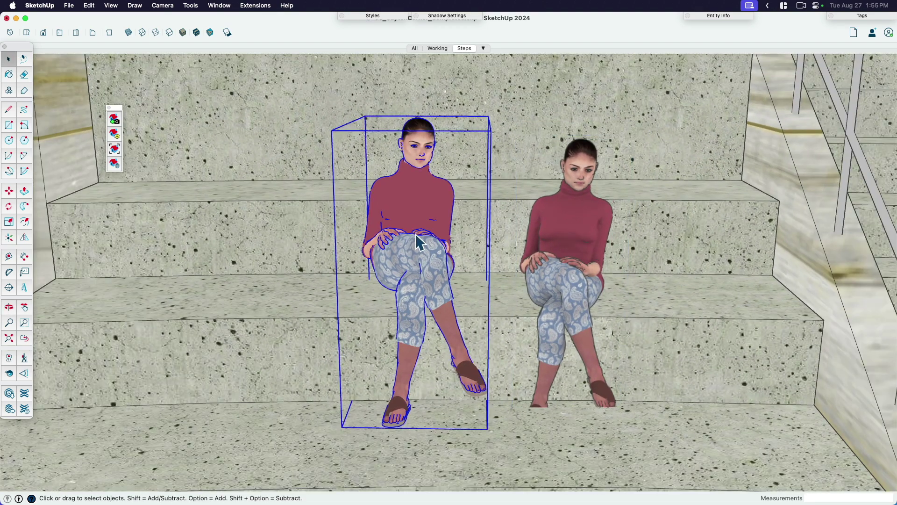
pyautogui.click(115, 139)
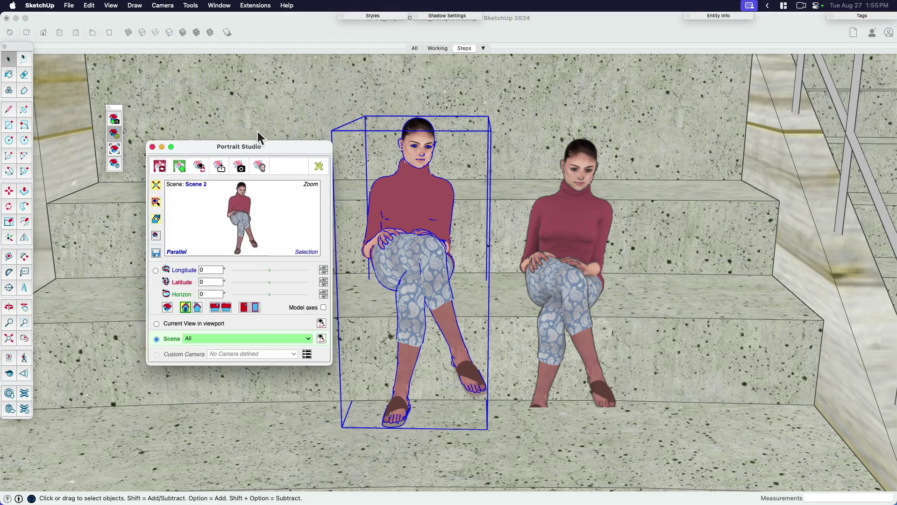
pyautogui.moveTo(259, 147); pyautogui.dragTo(246, 130)
pyautogui.click(254, 304)
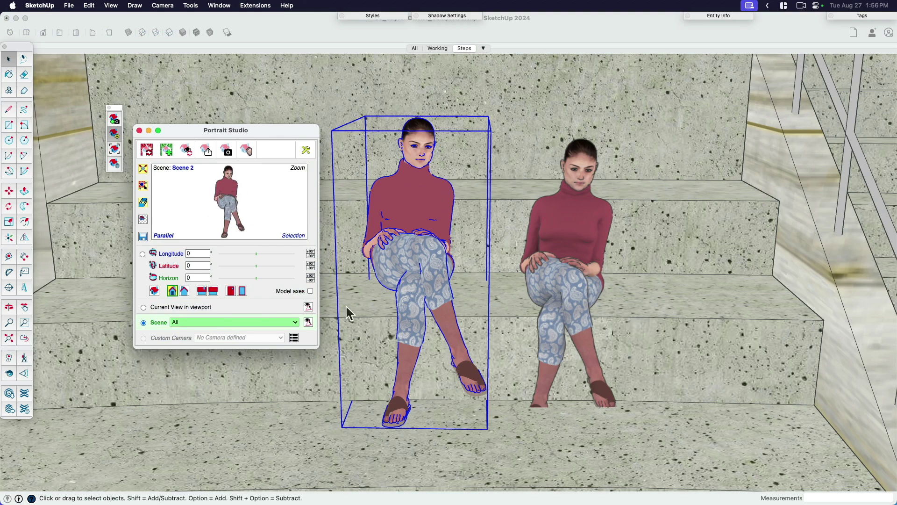
pyautogui.click(517, 134)
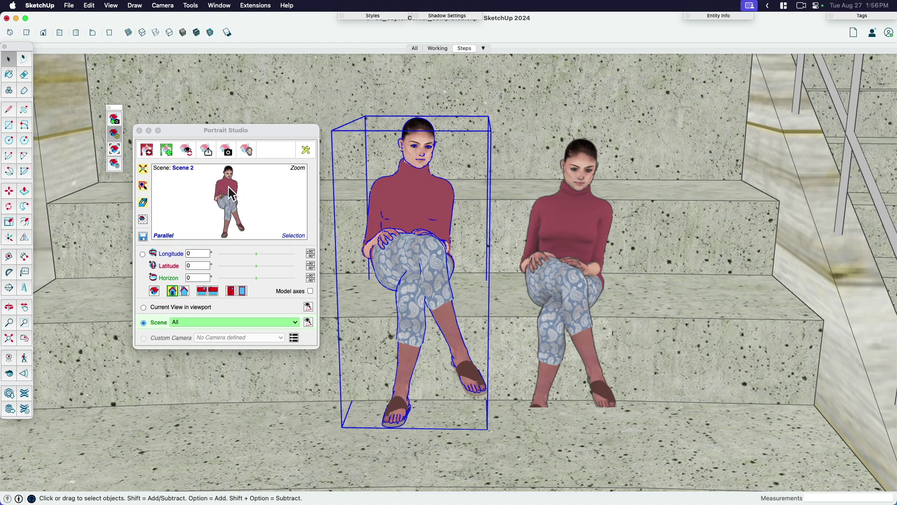
pyautogui.click(249, 151)
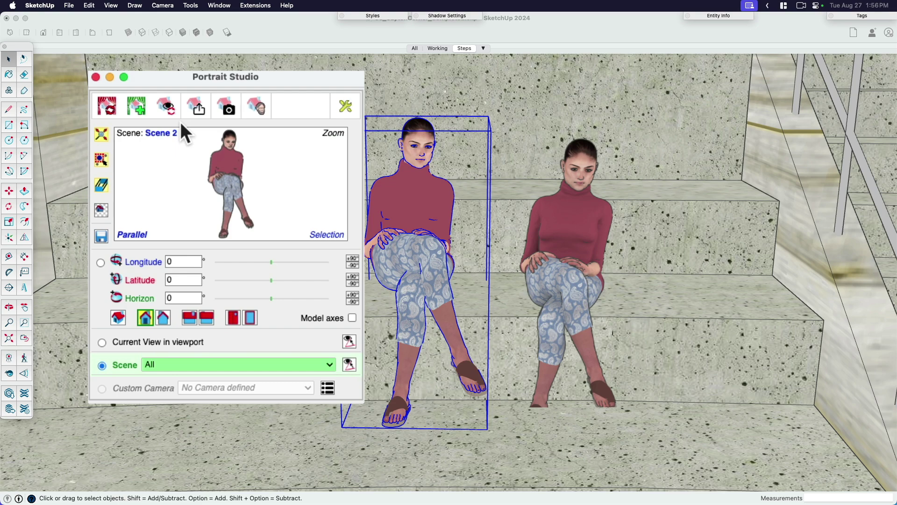
# - Generate a silhouette-contoured 2D component named Woman-Sitting-Front from the left woman
pyautogui.click(259, 111)
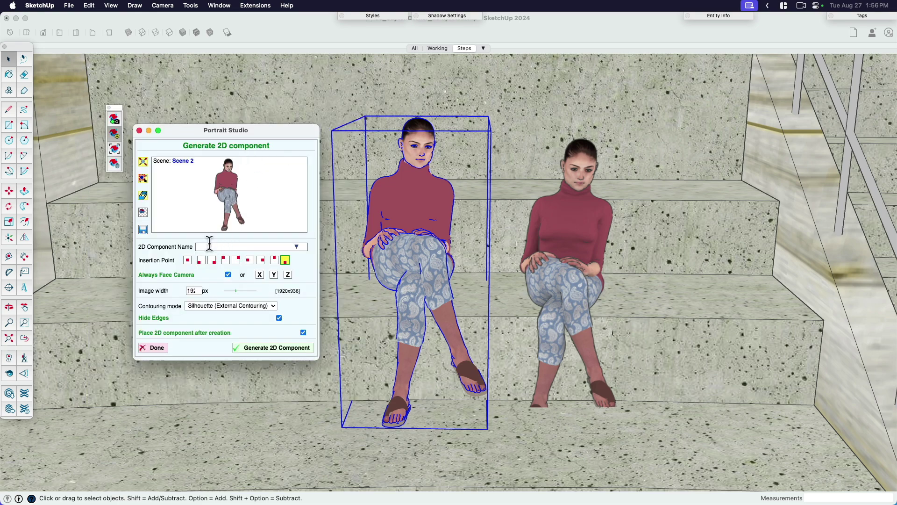
pyautogui.click(207, 246)
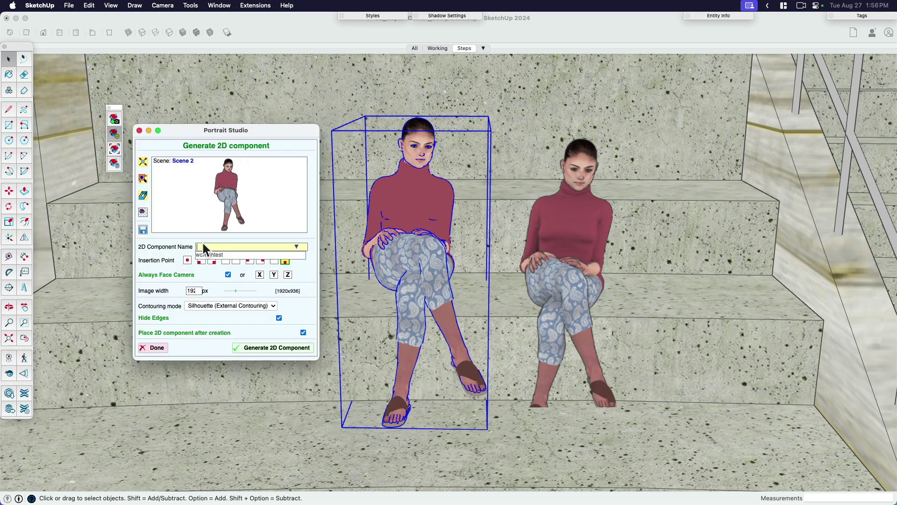
pyautogui.click(144, 200)
pyautogui.click(144, 200)
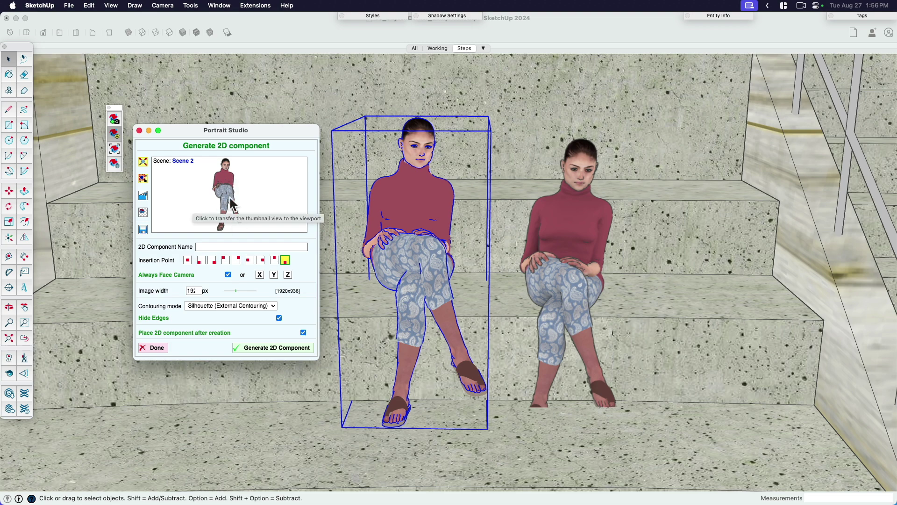
pyautogui.click(208, 245)
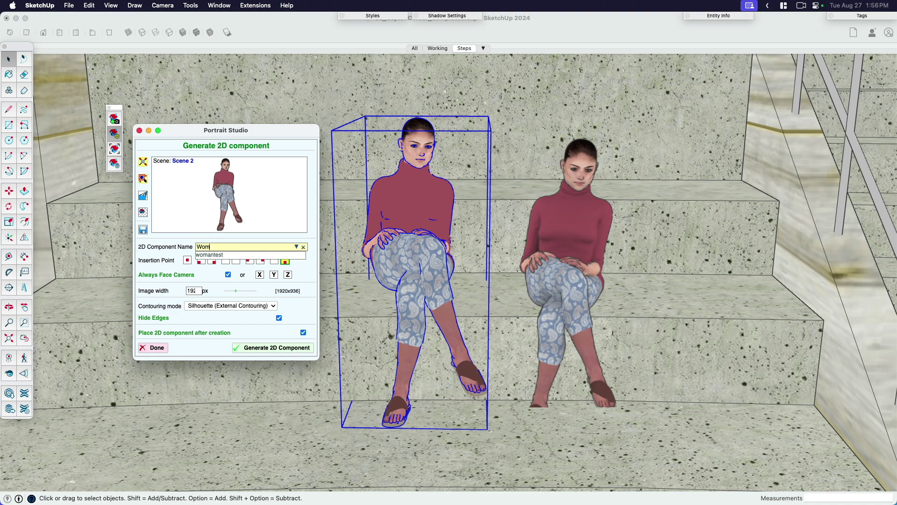
pyautogui.write('Woman-Sitting-')
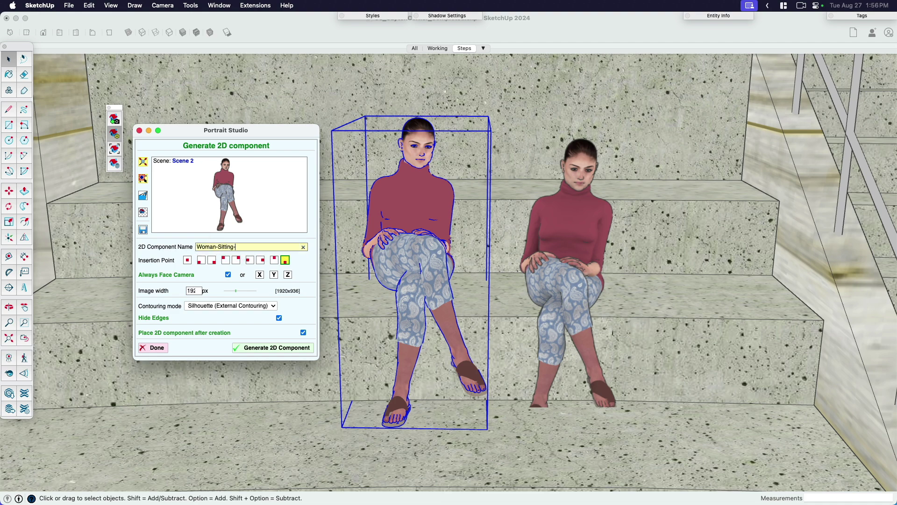
pyautogui.write('Front')
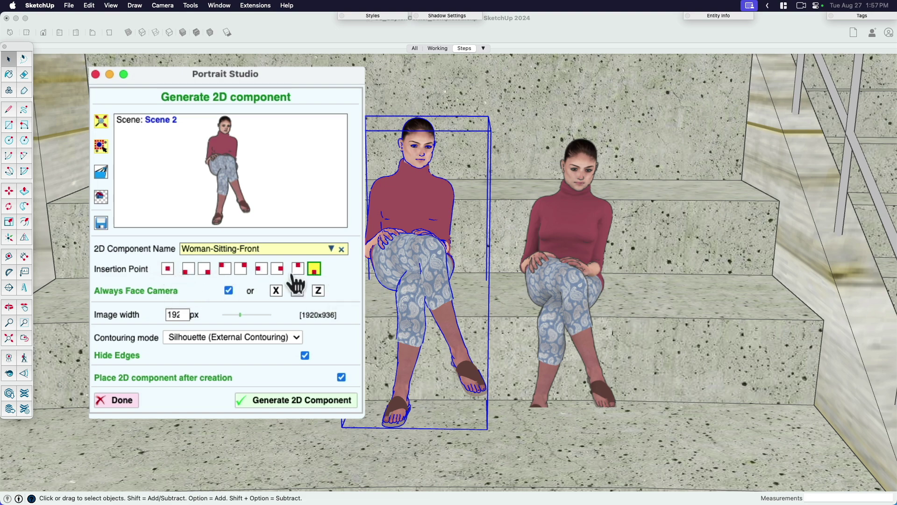
pyautogui.click(202, 337)
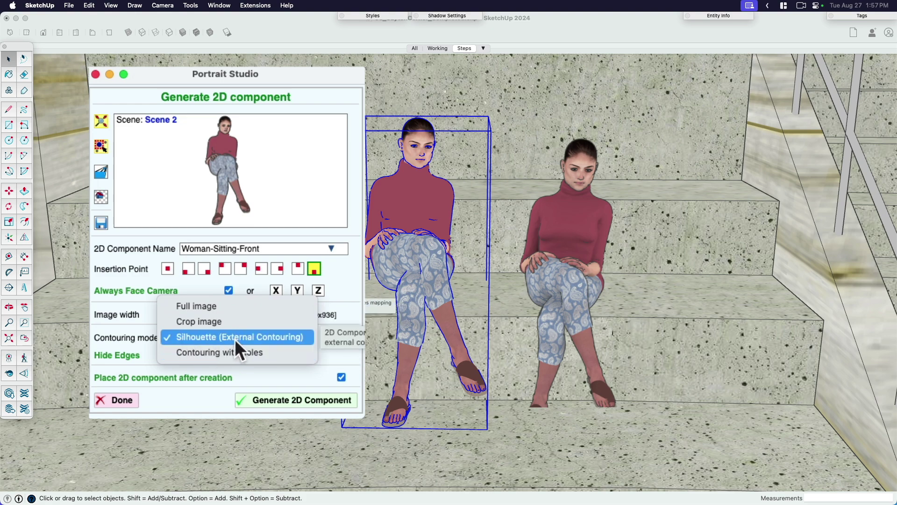
pyautogui.click(275, 337)
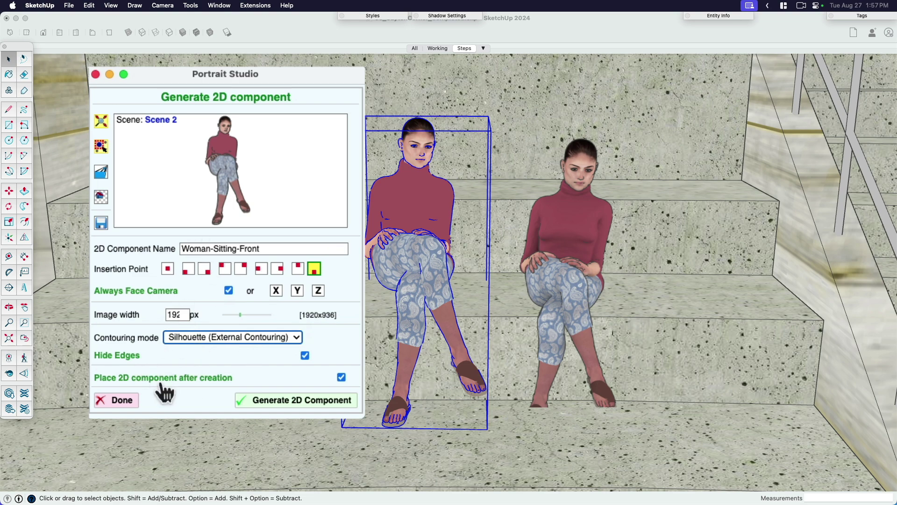
pyautogui.click(293, 403)
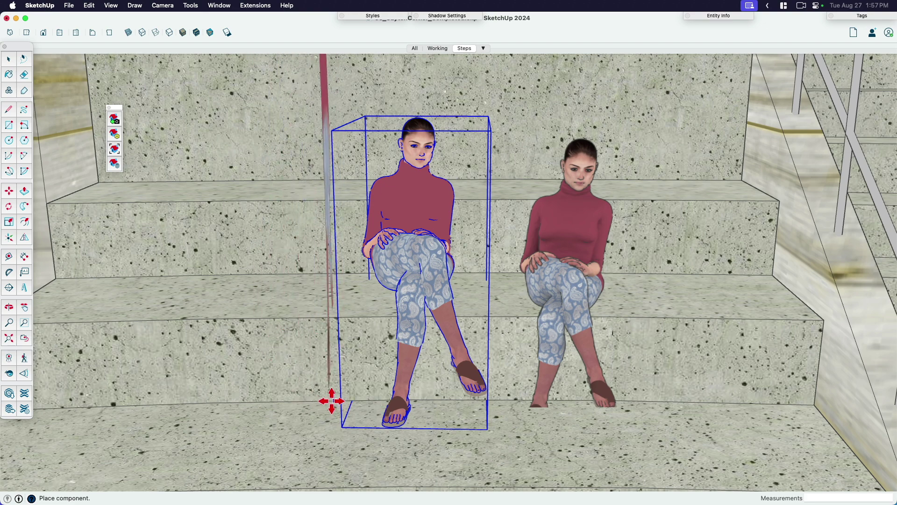
# - Place the generated figure on the stairs and scale it down to 0.63
pyautogui.click(317, 429)
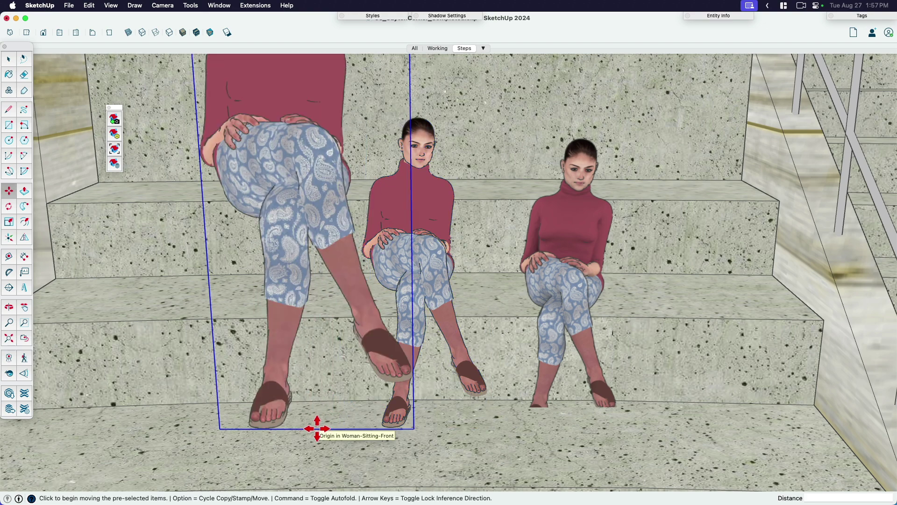
pyautogui.scroll(-5, 314, 427)
pyautogui.moveTo(412, 137); pyautogui.dragTo(405, 227, button='middle')
pyautogui.press('s')
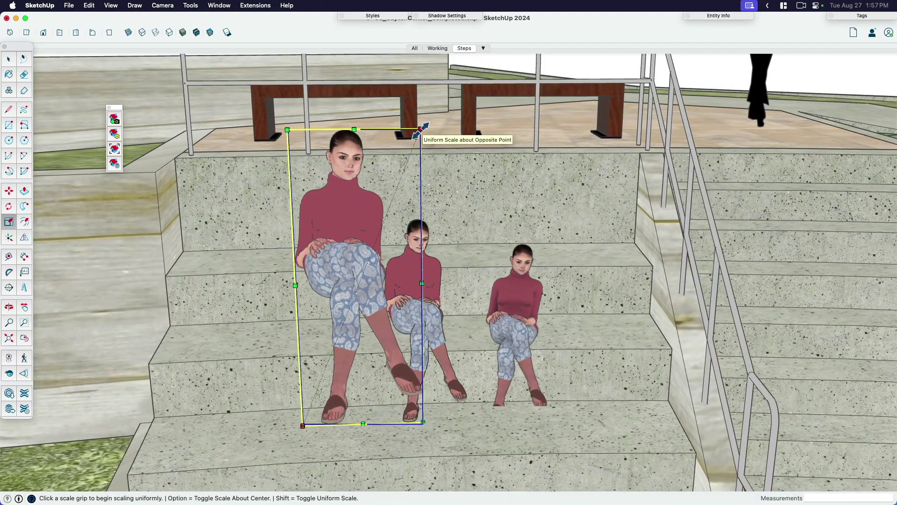
pyautogui.click(421, 129)
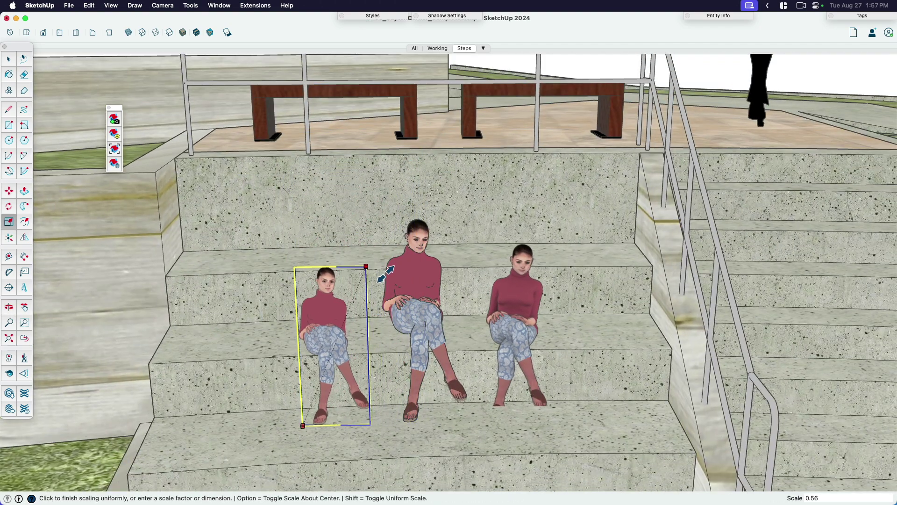
pyautogui.click(391, 257)
pyautogui.moveTo(331, 370); pyautogui.dragTo(346, 331, button='middle')
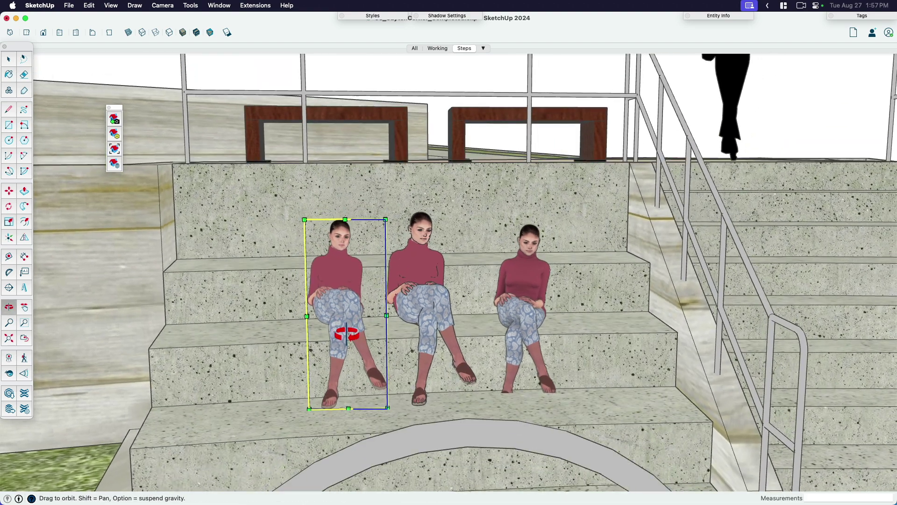
pyautogui.moveTo(352, 274); pyautogui.dragTo(472, 295, button='middle')
# - Move the scaled-down copy, then delete it and select the left 3D seated woman
pyautogui.press('m')
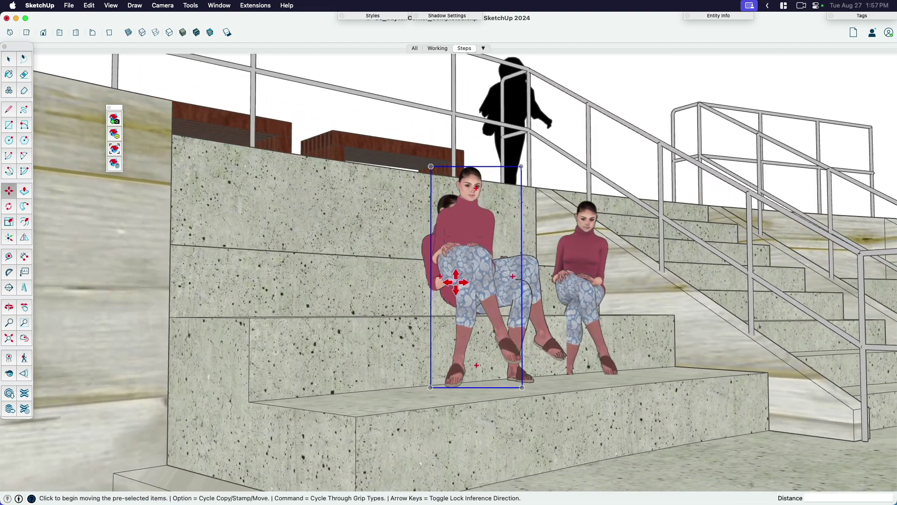
pyautogui.click(457, 286)
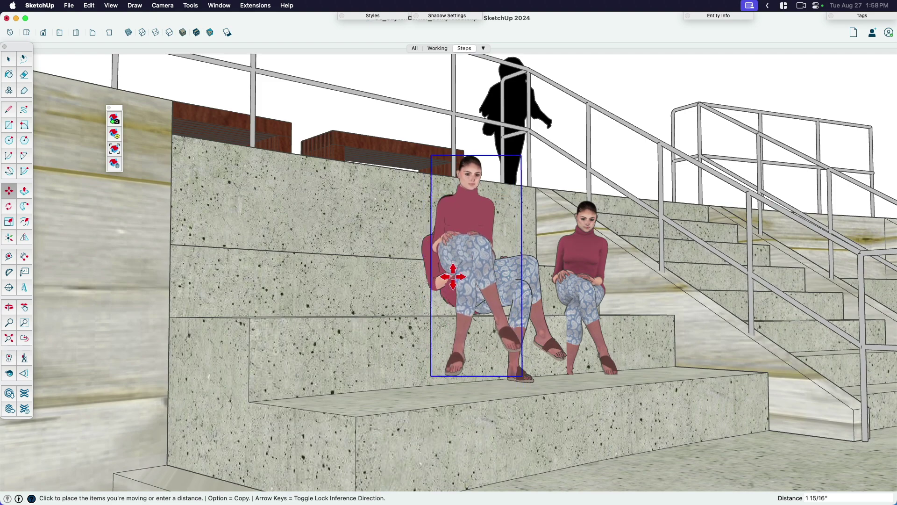
pyautogui.click(450, 286)
pyautogui.moveTo(451, 286); pyautogui.dragTo(396, 220, button='middle')
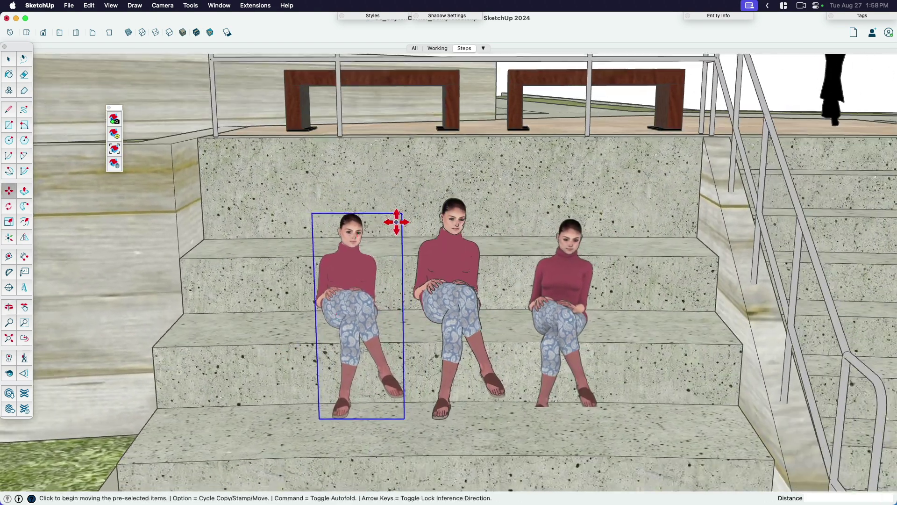
pyautogui.press('space')
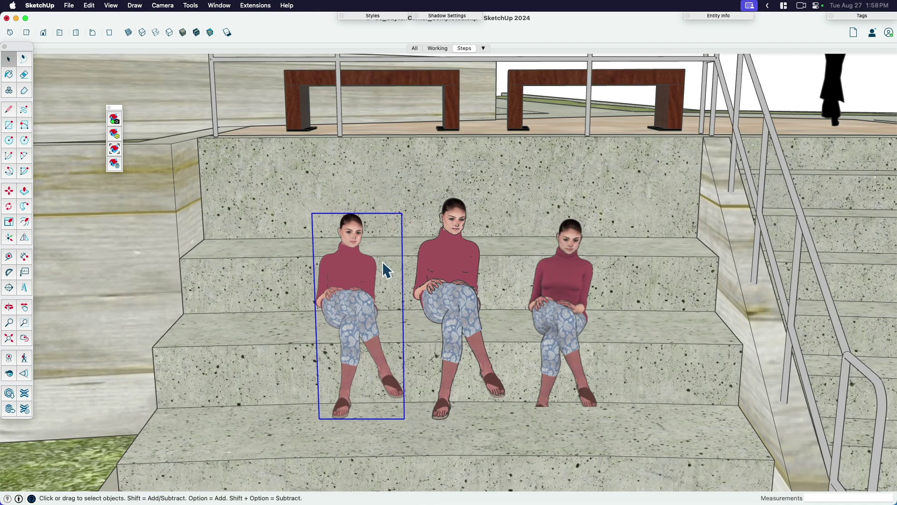
pyautogui.press('Delete')
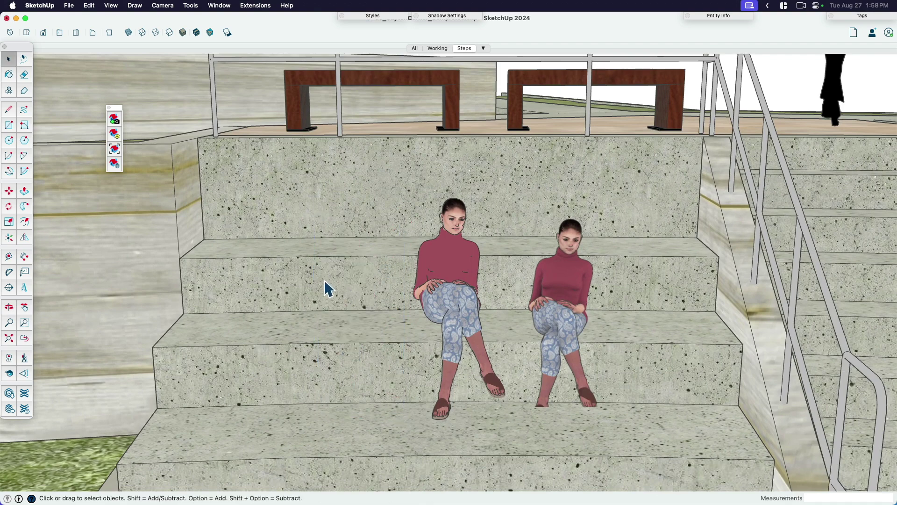
pyautogui.scroll(5, 328, 288)
pyautogui.moveTo(361, 321); pyautogui.dragTo(384, 242, button='middle')
pyautogui.scroll(6, 484, 321)
pyautogui.click(453, 278)
# - Generate another 2D component named Woman-Sitting-Front from the selected 3D woman
pyautogui.click(115, 135)
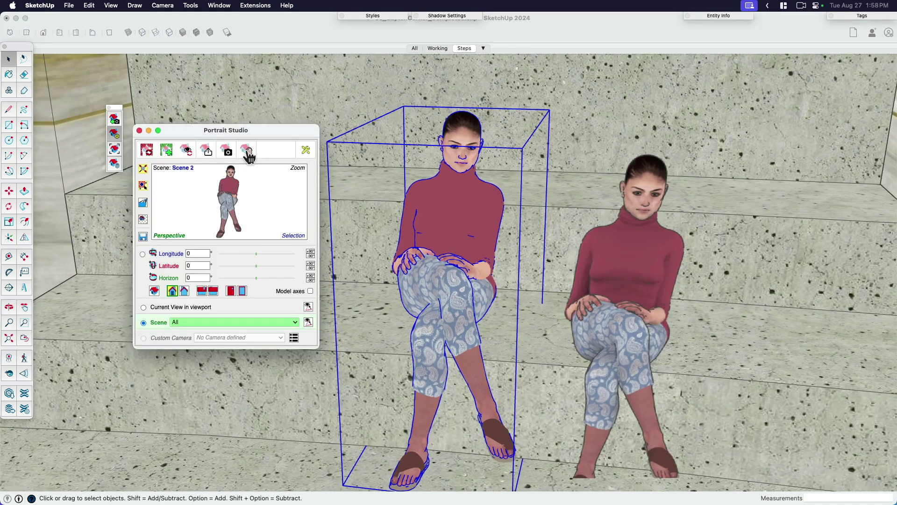
pyautogui.click(246, 150)
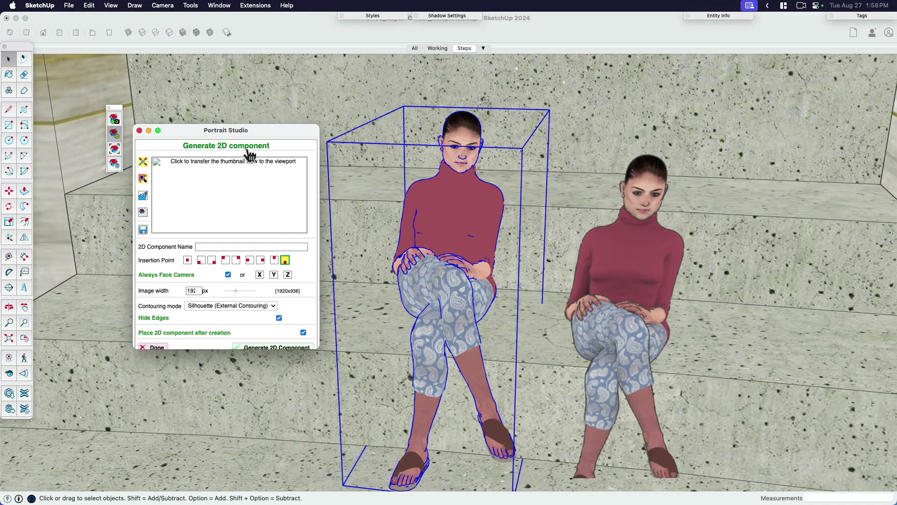
pyautogui.click(145, 198)
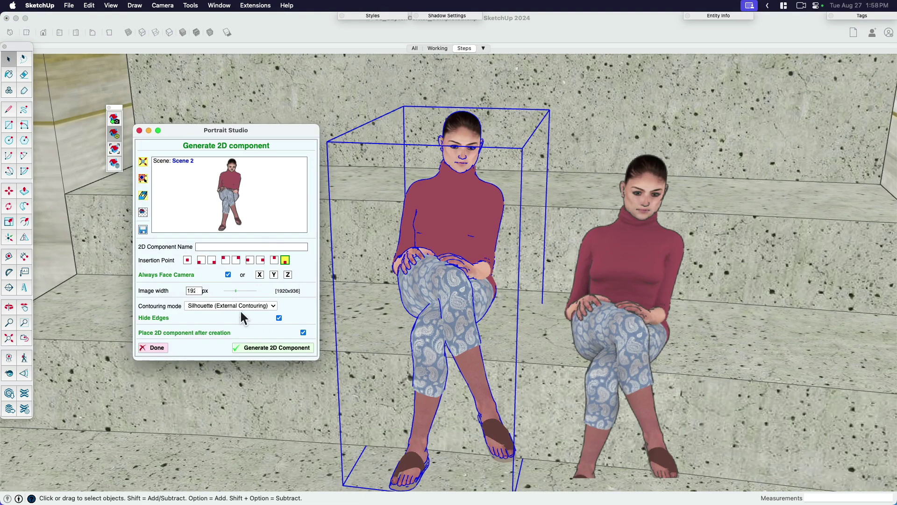
pyautogui.click(219, 246)
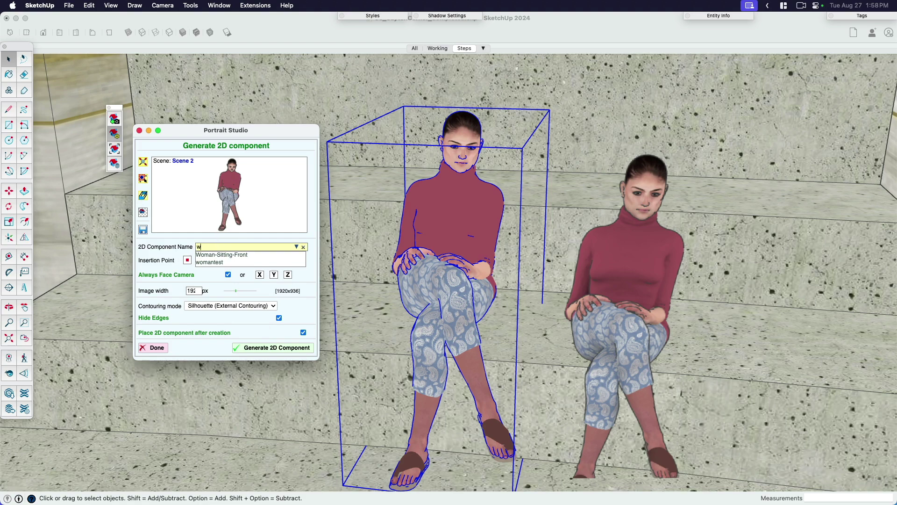
pyautogui.write('w')
pyautogui.click(229, 255)
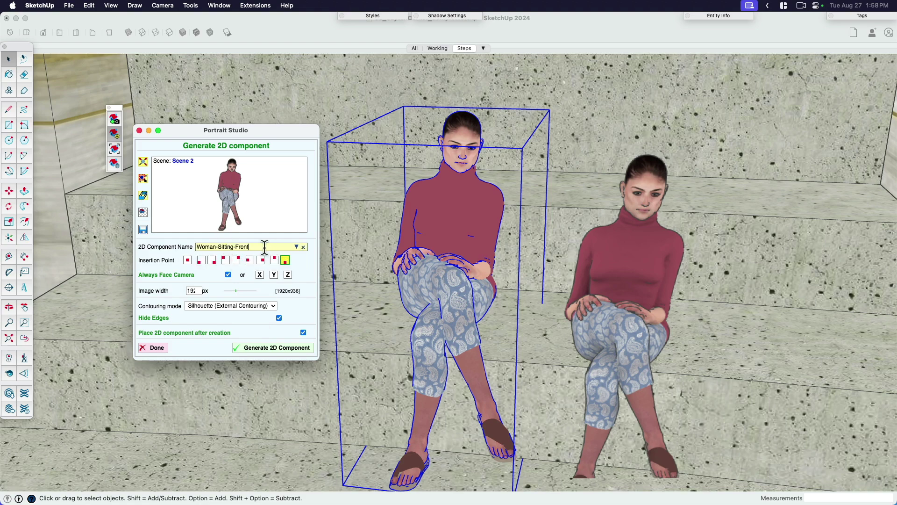
pyautogui.click(278, 348)
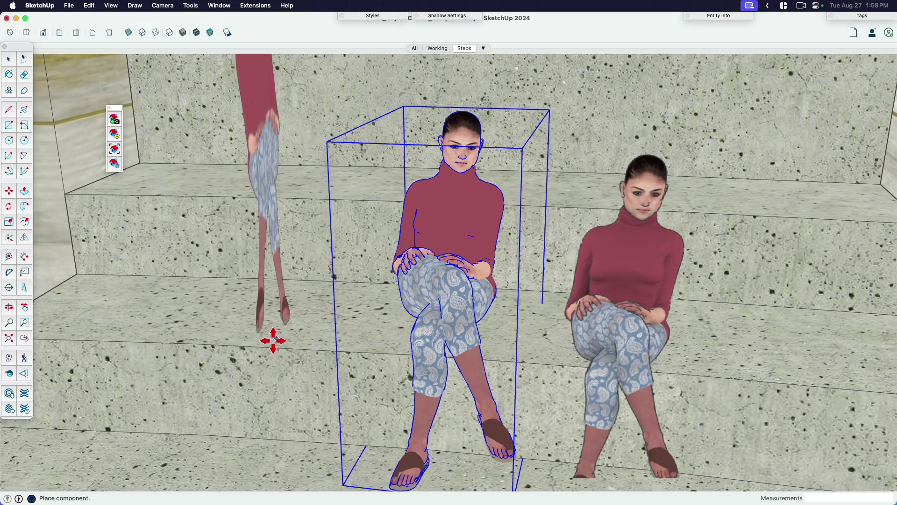
# - Place the new 2D figure on the steps, scale it down, and open it for editing
pyautogui.click(285, 459)
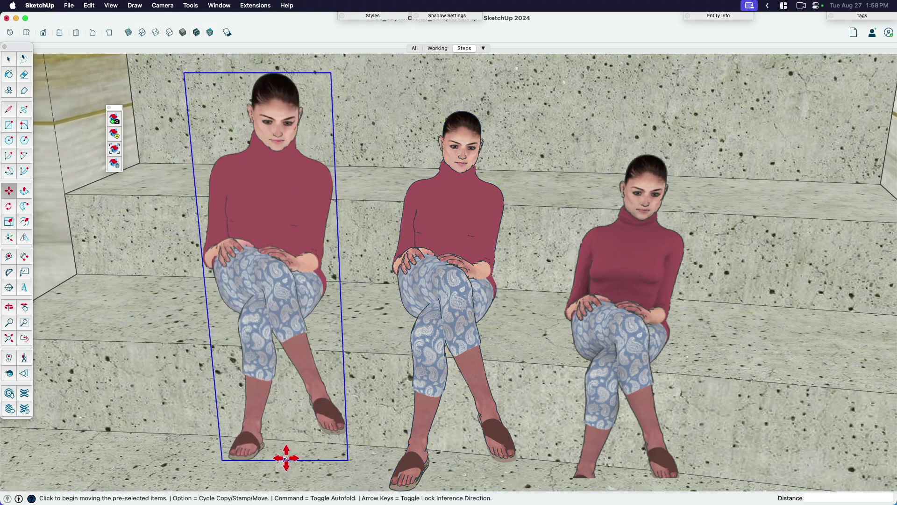
pyautogui.scroll(-3, 318, 294)
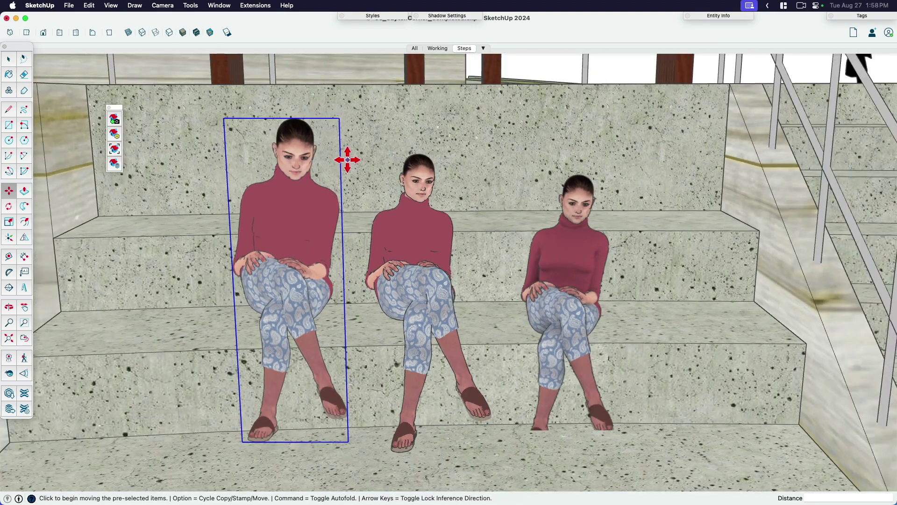
pyautogui.press('s')
pyautogui.click(340, 119)
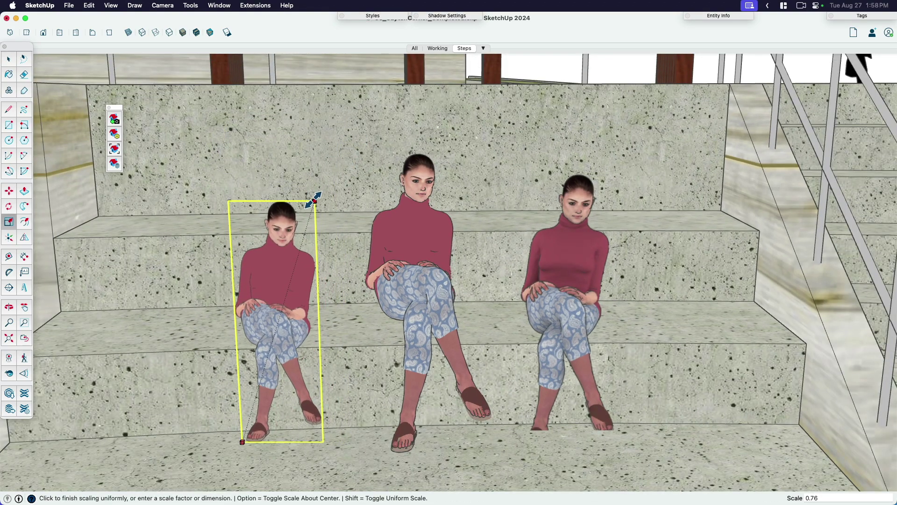
pyautogui.click(321, 175)
pyautogui.moveTo(322, 176); pyautogui.dragTo(254, 304, button='middle')
pyautogui.press('space')
pyautogui.scroll(-3, 273, 286)
pyautogui.doubleClick(285, 259)
pyautogui.scroll(5, 254, 305)
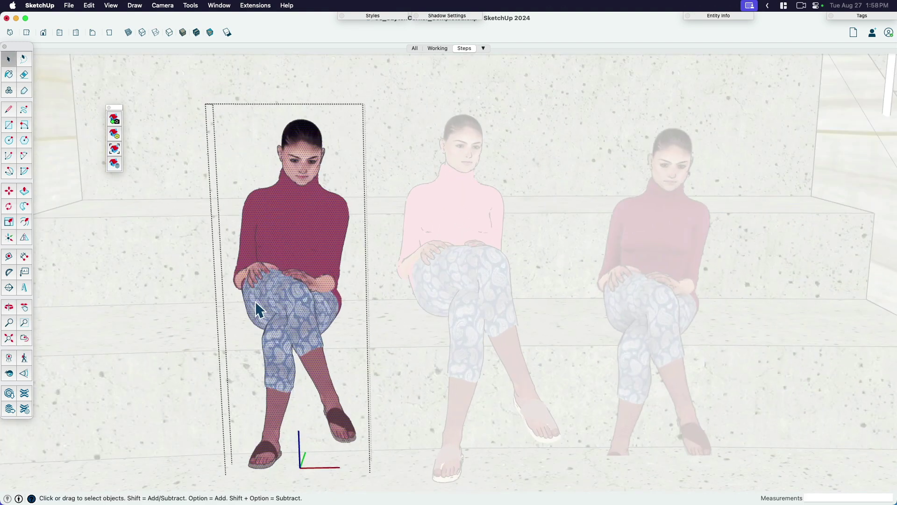
# - Paint the 2D figure with sampled black material and exit its editing context
pyautogui.press('b')
pyautogui.scroll(-5, 341, 258)
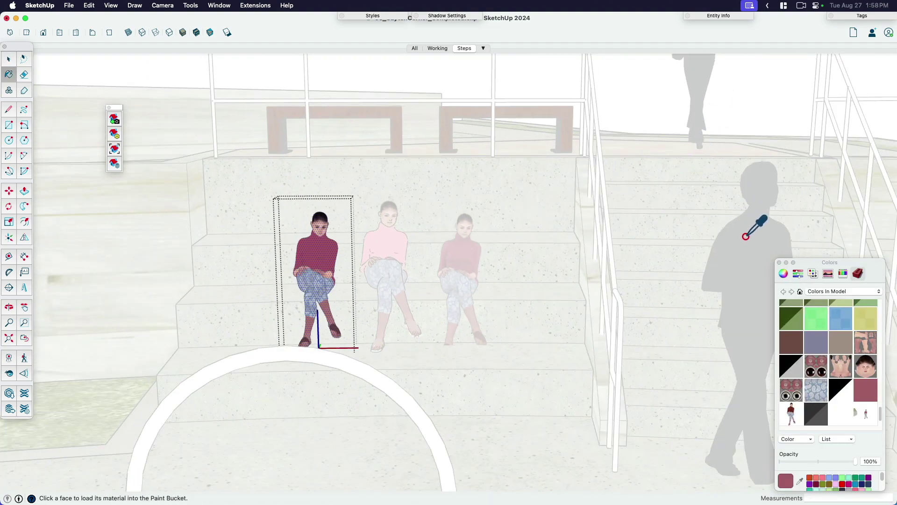
pyautogui.keyDown('super'); pyautogui.click(746, 236); pyautogui.keyUp('super')
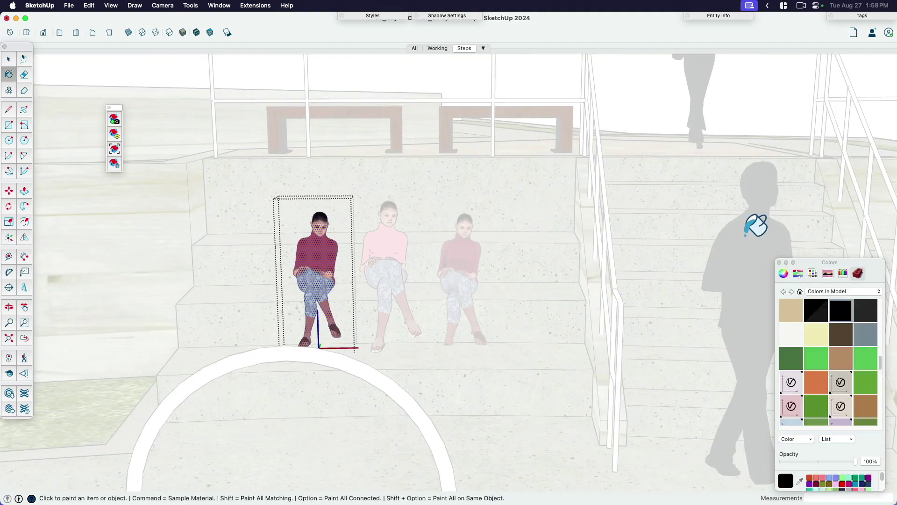
pyautogui.click(327, 248)
pyautogui.press('space')
pyautogui.click(269, 276)
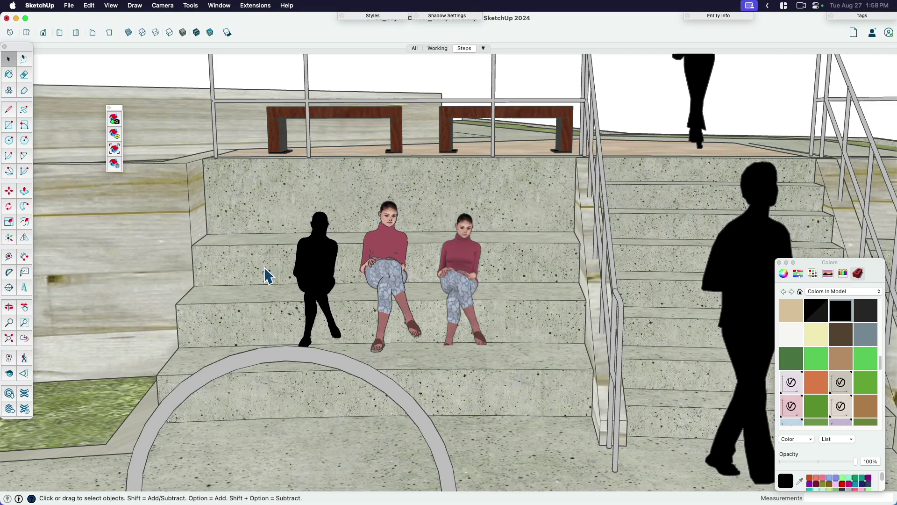
# - Delete both textured 3D seated women from the steps
pyautogui.moveTo(300, 275); pyautogui.dragTo(421, 307, button='middle')
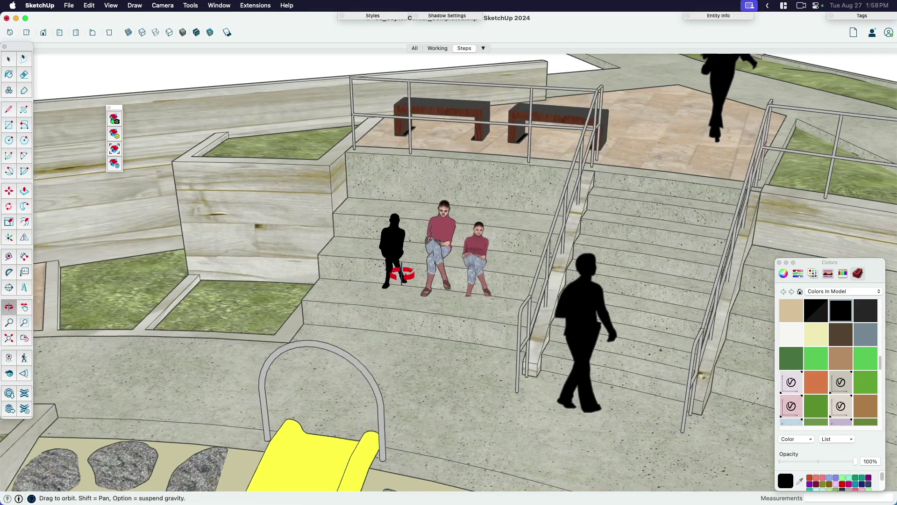
pyautogui.moveTo(402, 273); pyautogui.dragTo(421, 261, button='middle')
pyautogui.press('space')
pyautogui.click(418, 257)
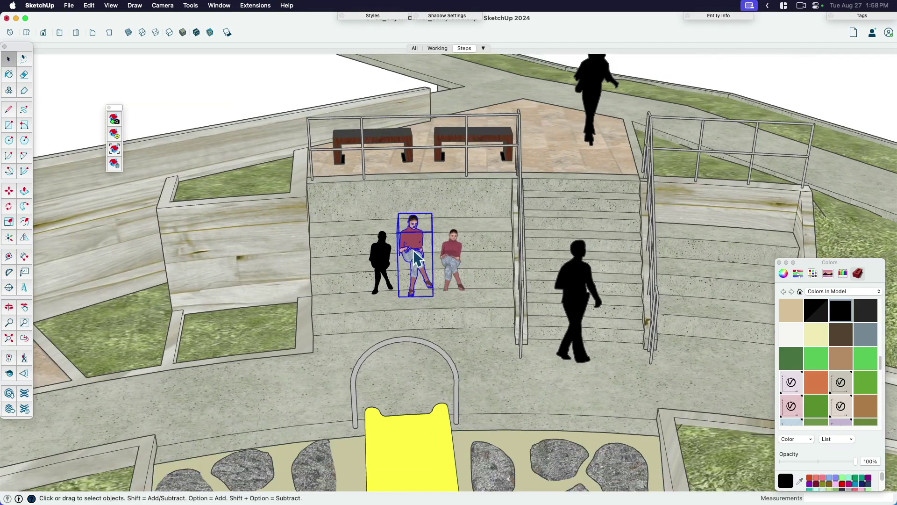
pyautogui.press('Delete')
pyautogui.click(449, 274)
pyautogui.press('Delete')
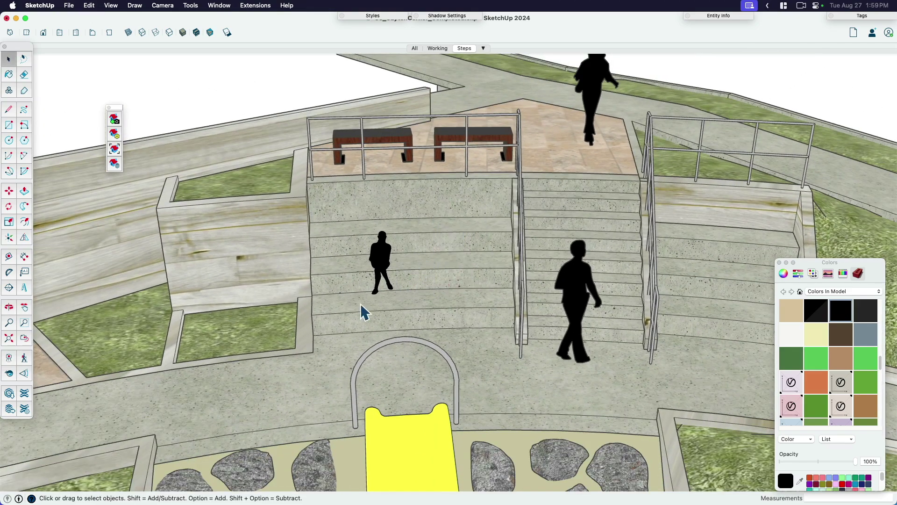
pyautogui.moveTo(363, 310); pyautogui.dragTo(426, 255, button='middle')
# - Scale the black seated silhouette up to 1.21
pyautogui.click(429, 258)
pyautogui.scroll(2, 429, 259)
pyautogui.press('s')
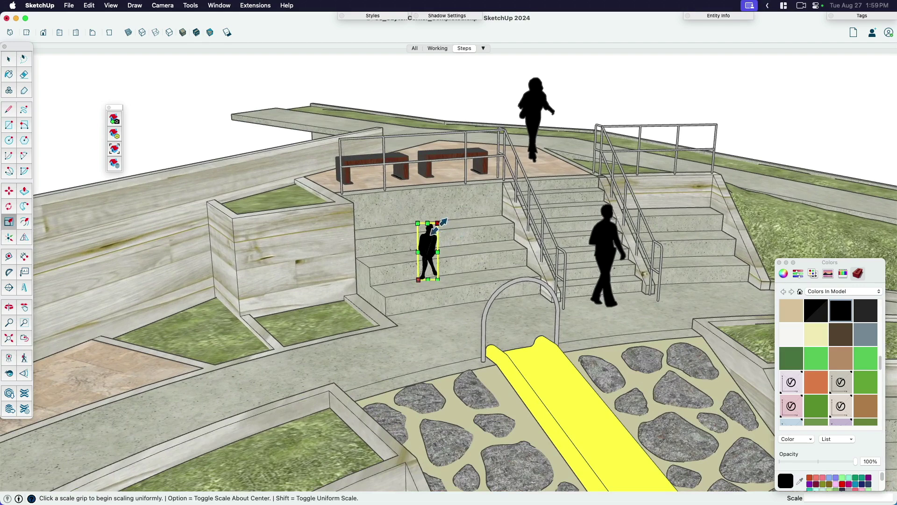
pyautogui.click(437, 222)
pyautogui.click(446, 208)
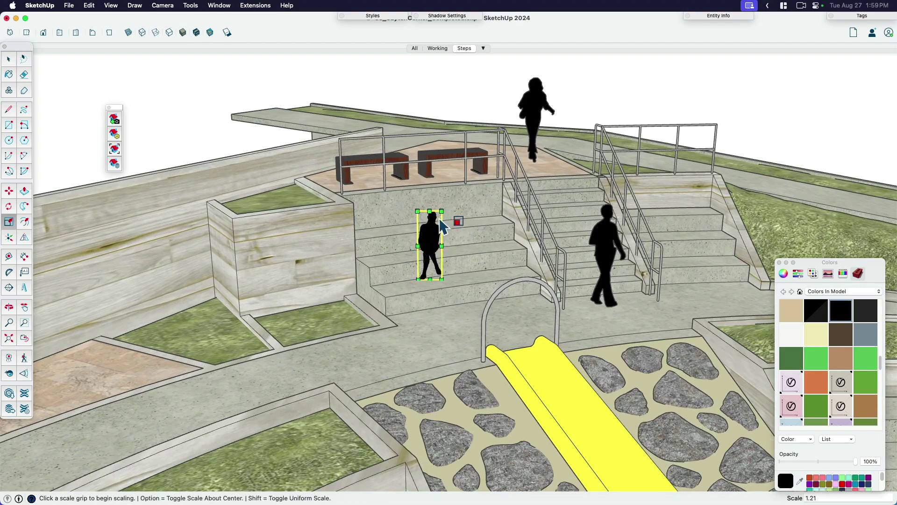
pyautogui.press('space')
pyautogui.scroll(-5, 551, 124)
pyautogui.moveTo(550, 124); pyautogui.dragTo(488, 280, button='middle')
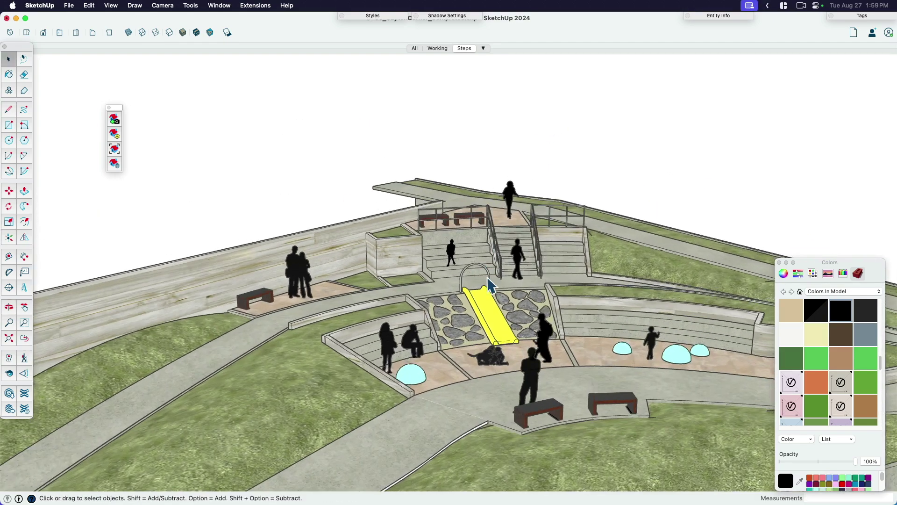
pyautogui.scroll(6, 486, 276)
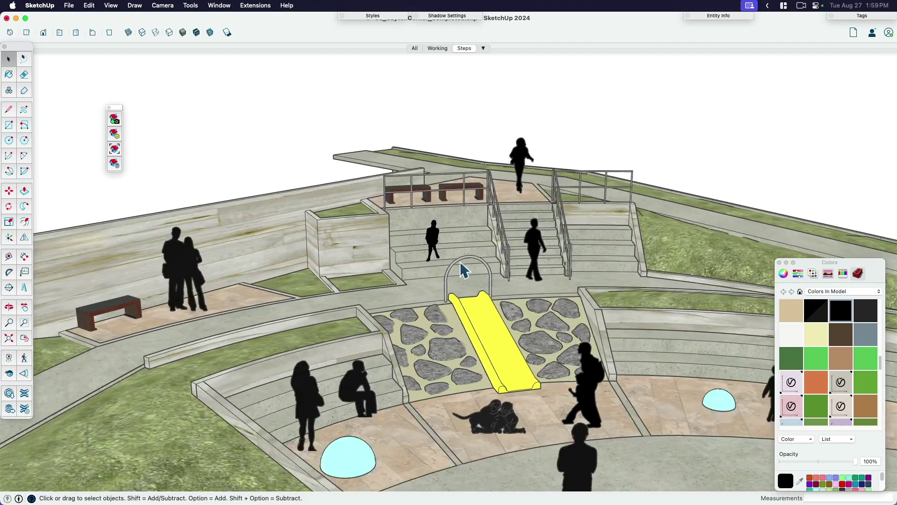
pyautogui.click(440, 227)
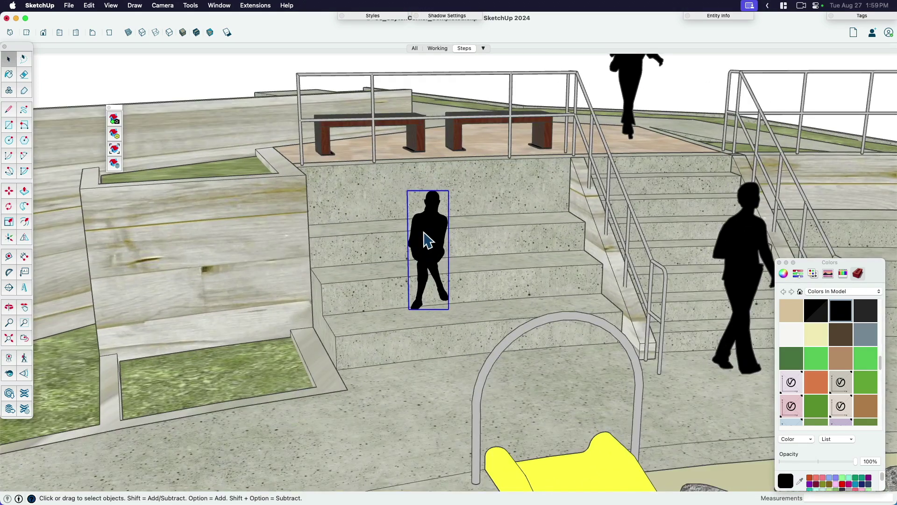
# - Unhide the seated 3D woman and delete the old black silhouette in front of her
pyautogui.scroll(-4, 423, 248)
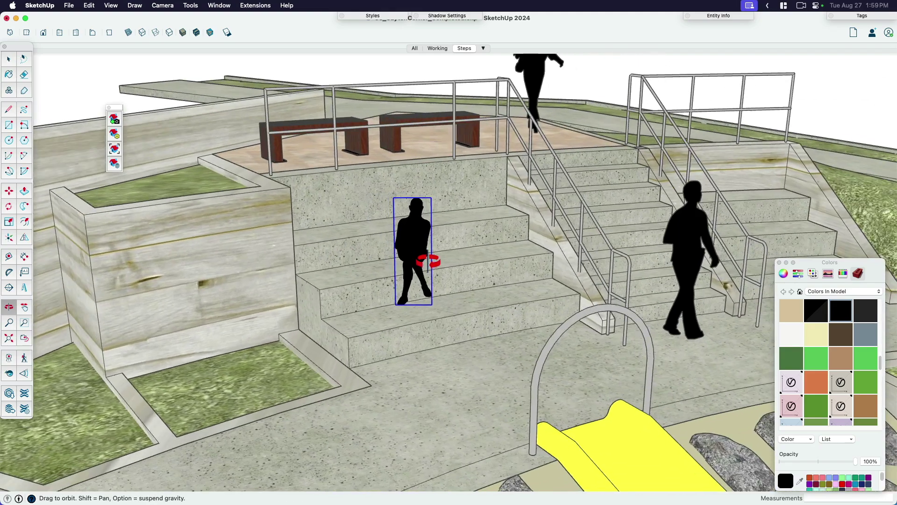
pyautogui.hotkey('alt', 'h')
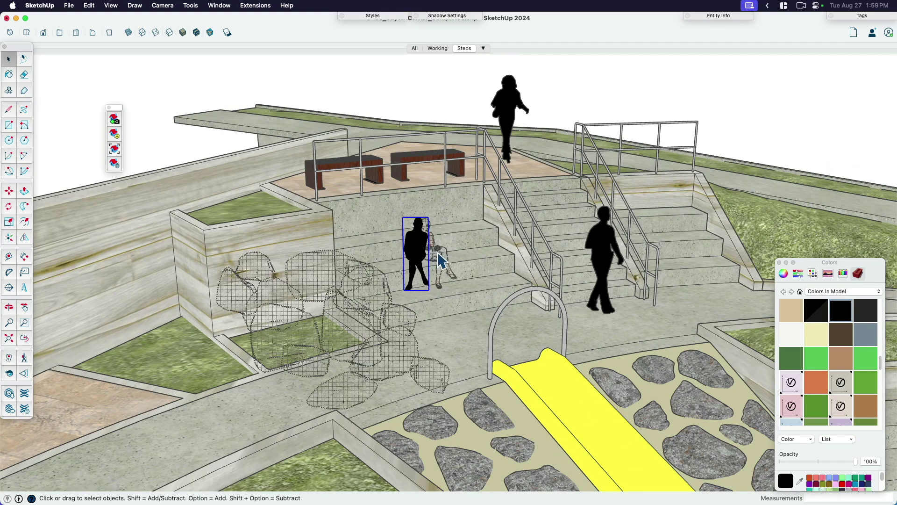
pyautogui.scroll(3, 425, 264)
pyautogui.rightClick(440, 220)
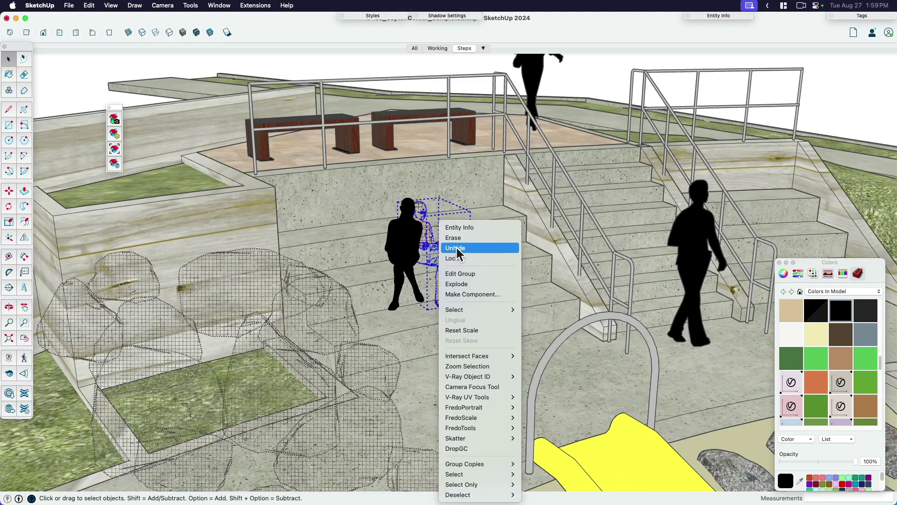
pyautogui.click(456, 248)
pyautogui.hotkey('alt', 'h')
pyautogui.click(414, 244)
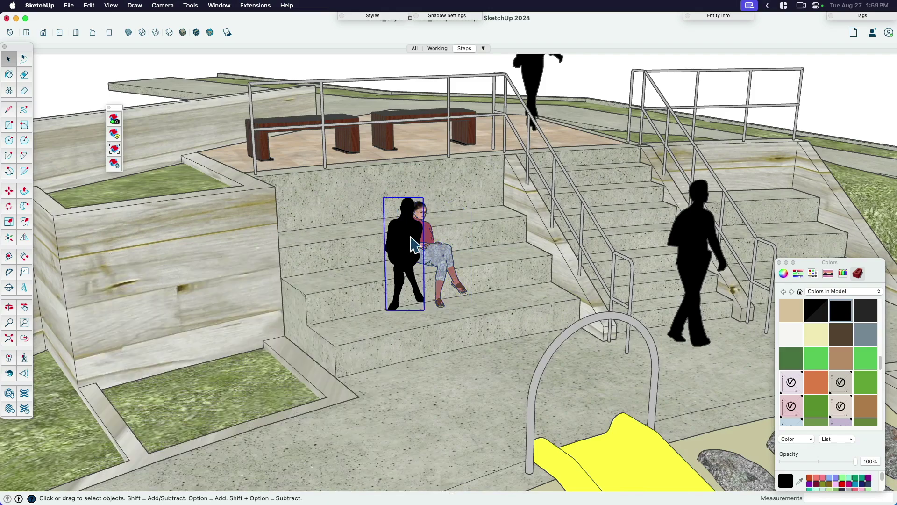
pyautogui.press('Delete')
pyautogui.scroll(6, 420, 248)
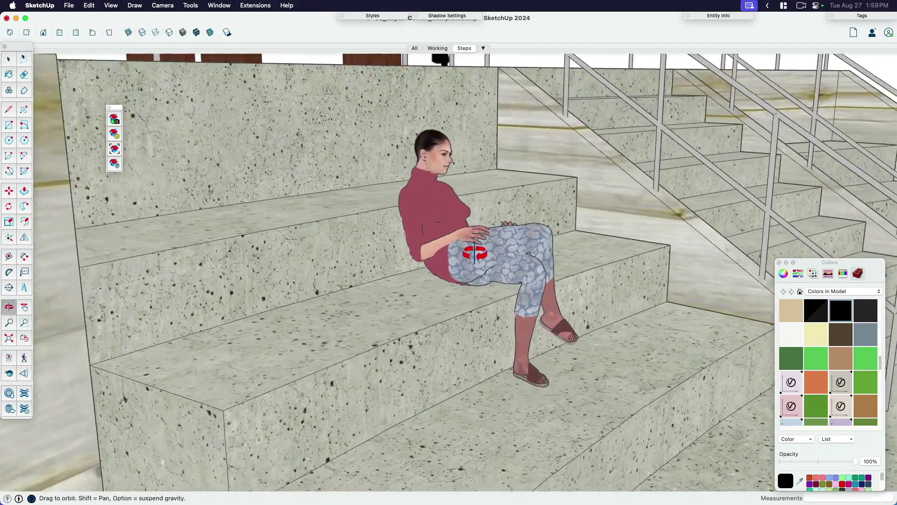
# - Select the seated woman and orbit to view her from the side
pyautogui.click(493, 254)
pyautogui.moveTo(589, 253); pyautogui.dragTo(559, 246, button='middle')
pyautogui.scroll(-3, 582, 257)
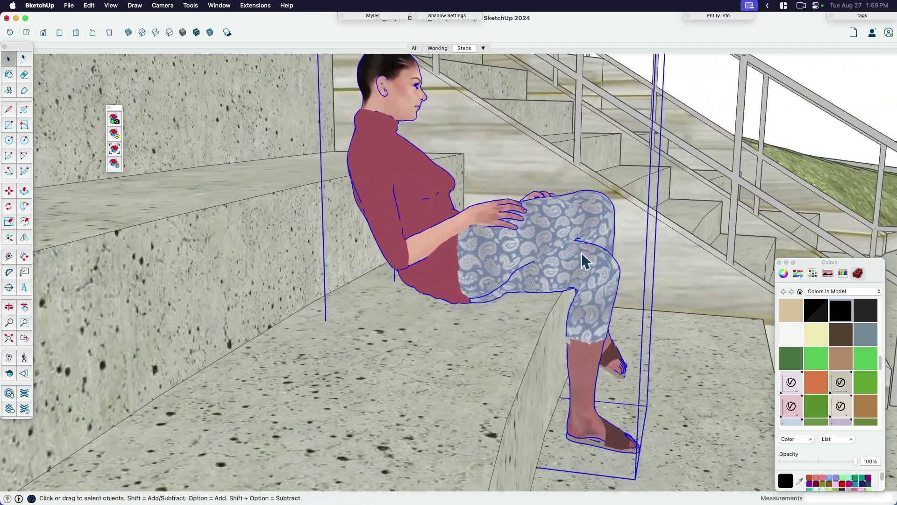
pyautogui.scroll(4, 613, 240)
pyautogui.scroll(-4, 612, 241)
pyautogui.moveTo(613, 240); pyautogui.dragTo(427, 239, button='middle')
pyautogui.press('space')
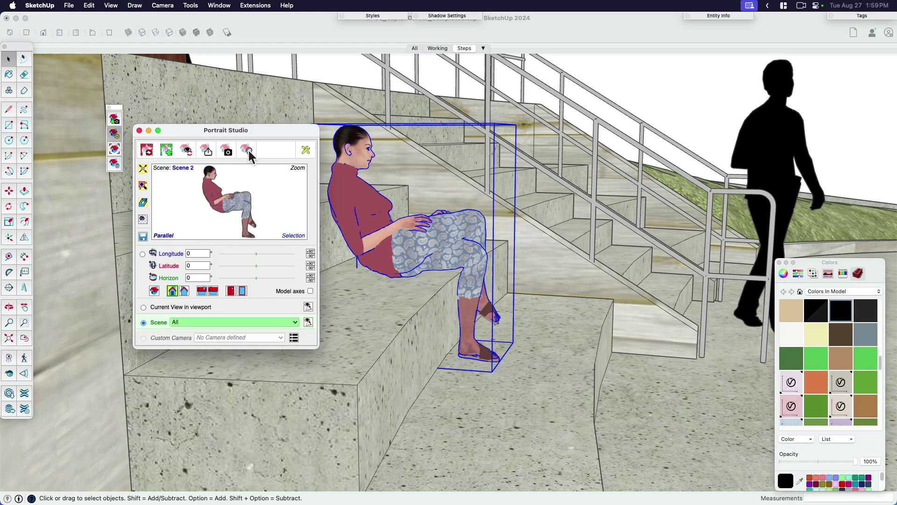
# - Generate a 2D side-view component named 'woman-side' and place it on the steps
pyautogui.click(247, 150)
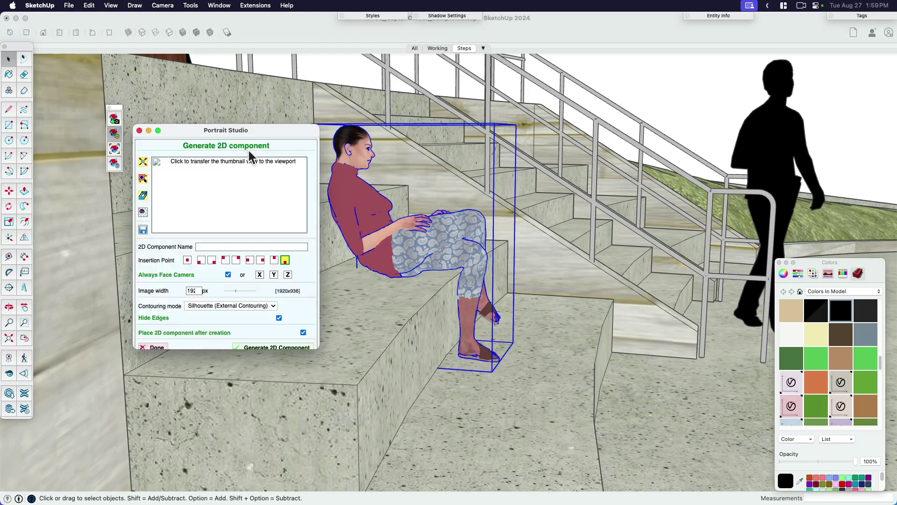
pyautogui.click(205, 247)
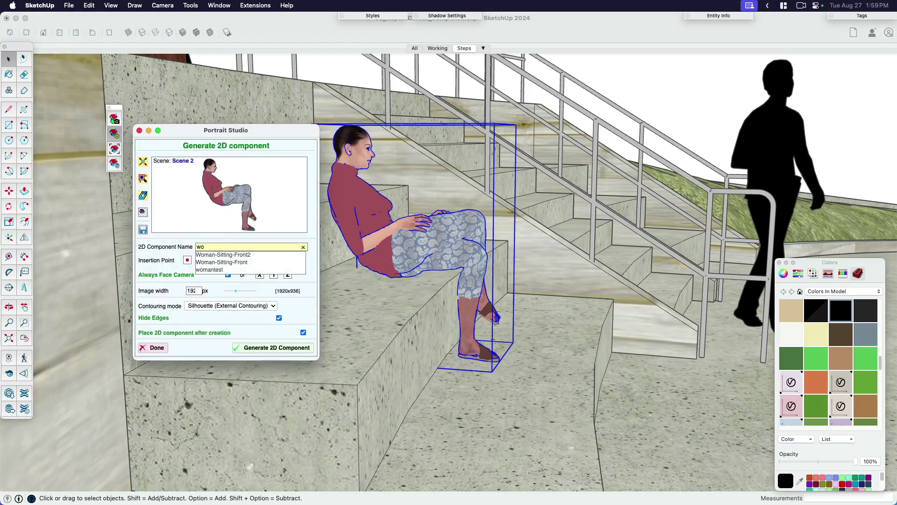
pyautogui.write('woman-side')
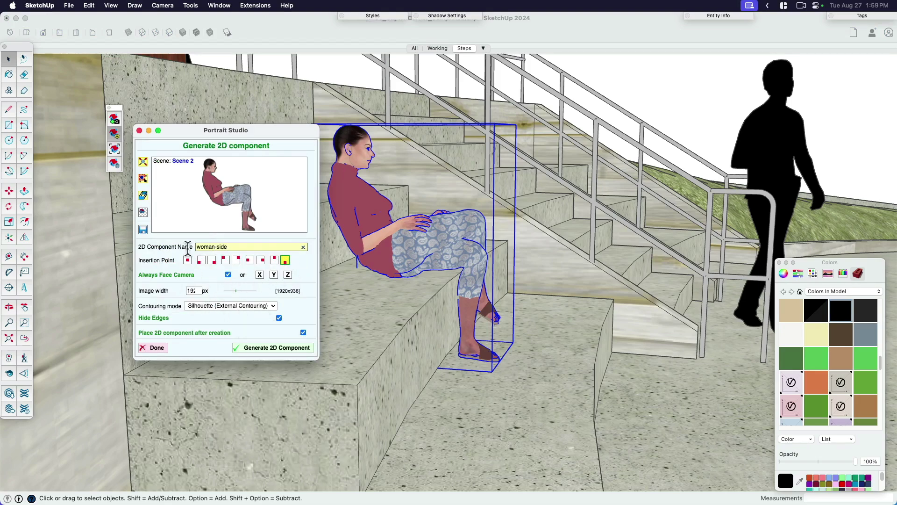
pyautogui.click(278, 349)
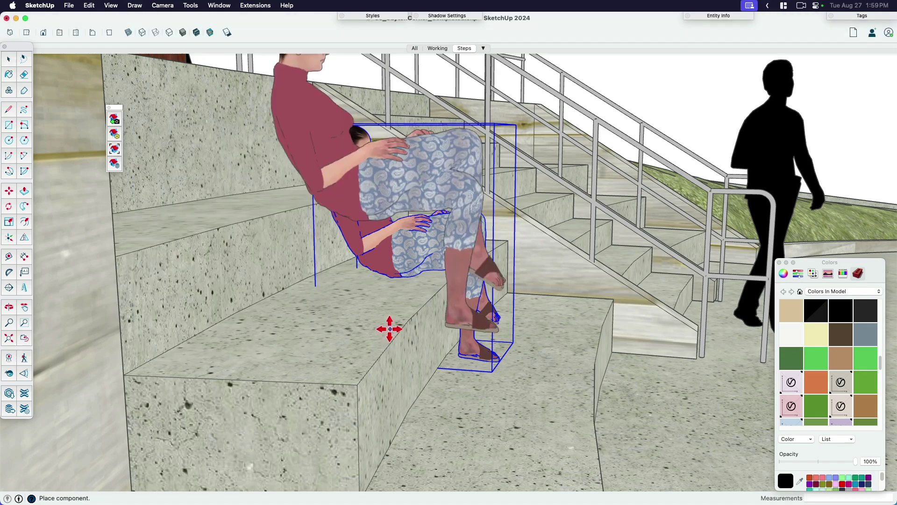
pyautogui.click(409, 425)
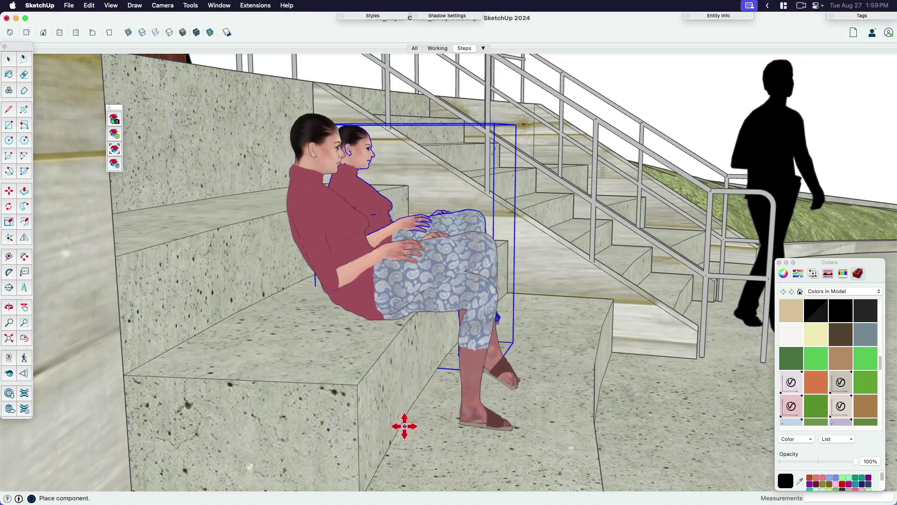
pyautogui.press('space')
# - Paint the woman image inside the woman-side component solid black
pyautogui.doubleClick(410, 290)
pyautogui.click(403, 282)
pyautogui.press('b')
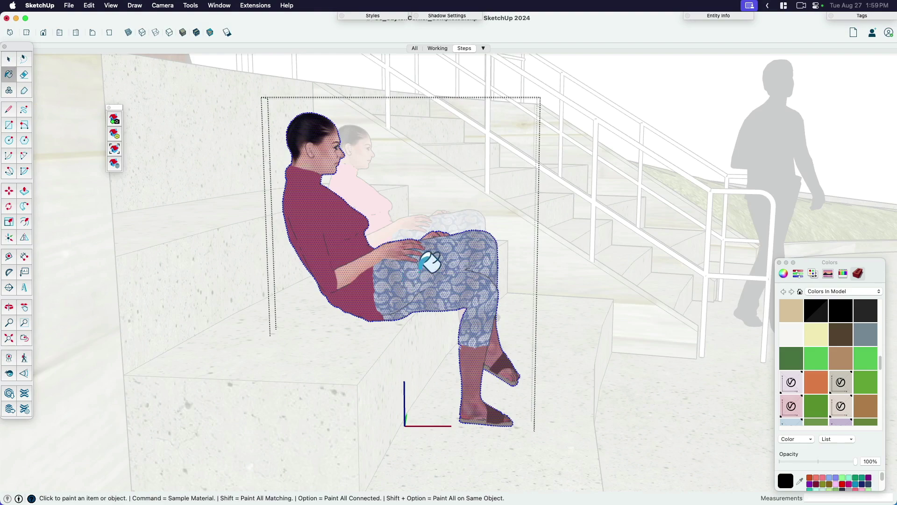
pyautogui.click(442, 270)
pyautogui.press('space')
pyautogui.click(667, 98)
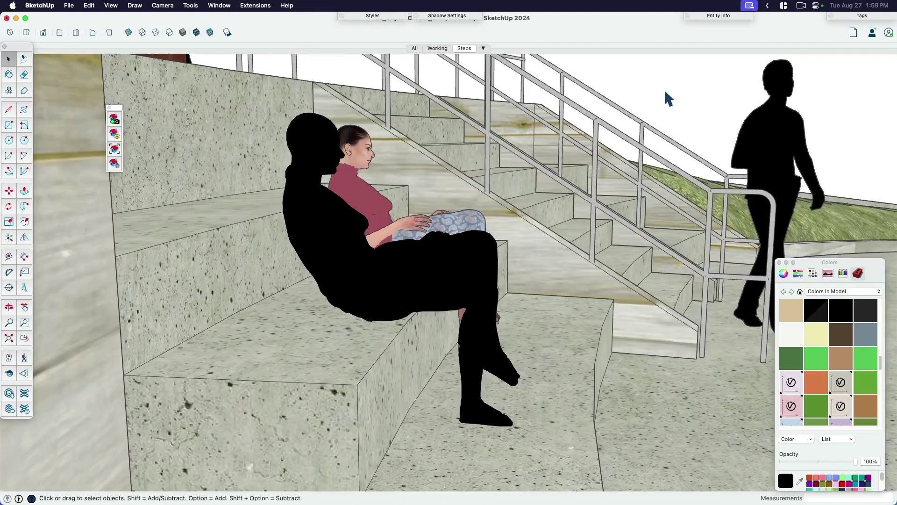
# - Delete the original 3D seated woman model
pyautogui.click(374, 206)
pyautogui.press('Delete')
pyautogui.scroll(-5, 377, 224)
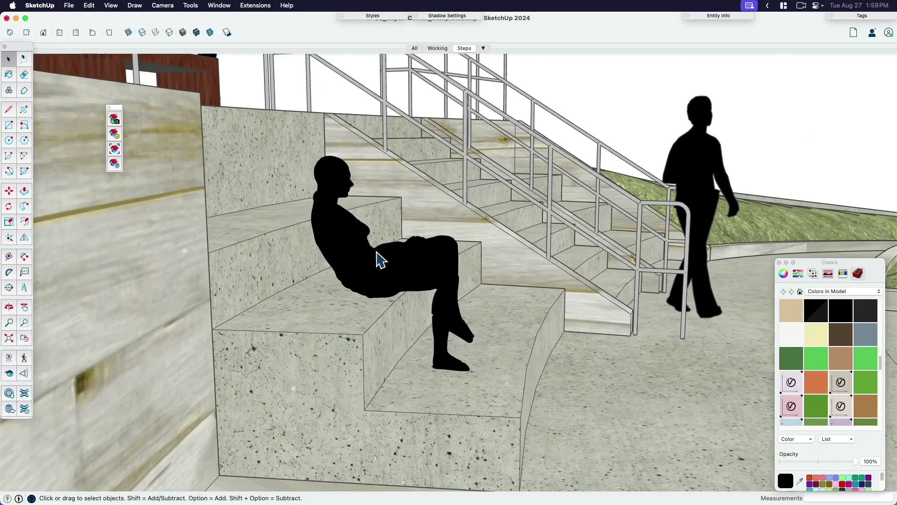
pyautogui.scroll(-10, 479, 265)
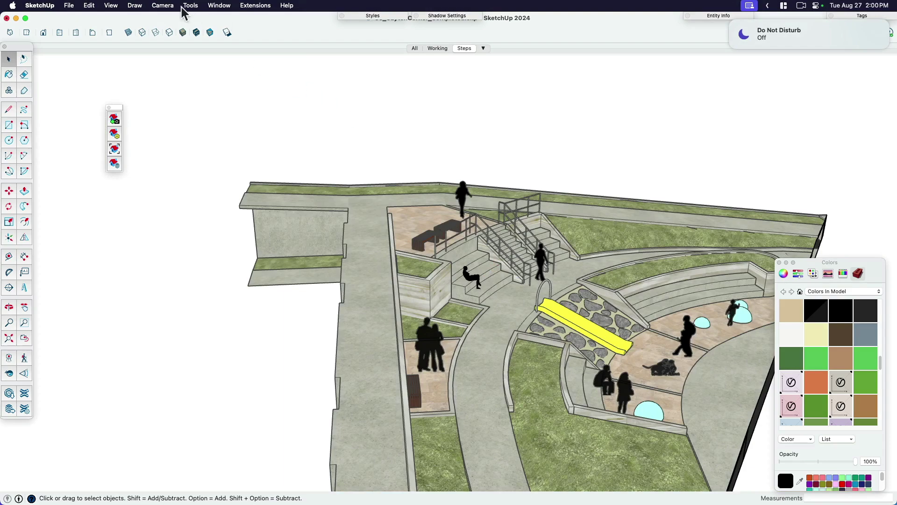
# - Cut the model with a section plane and align the view to it
pyautogui.click(189, 6)
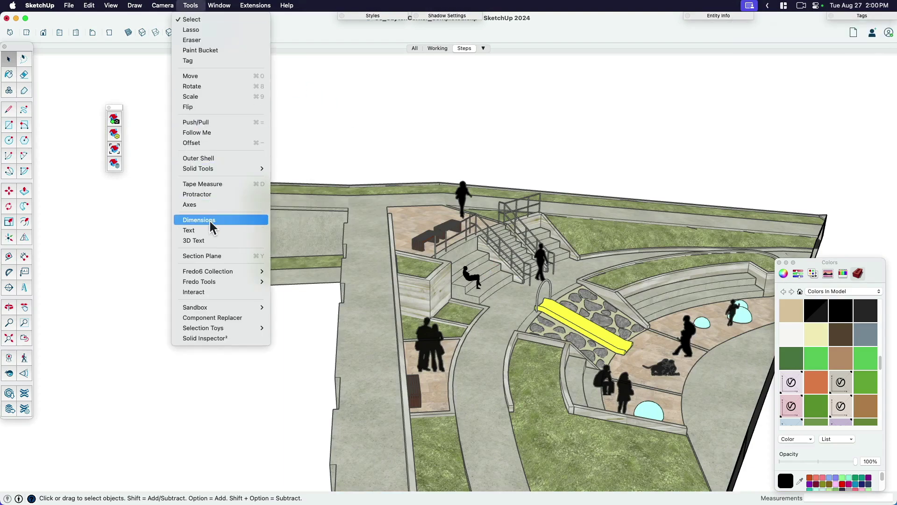
pyautogui.click(208, 256)
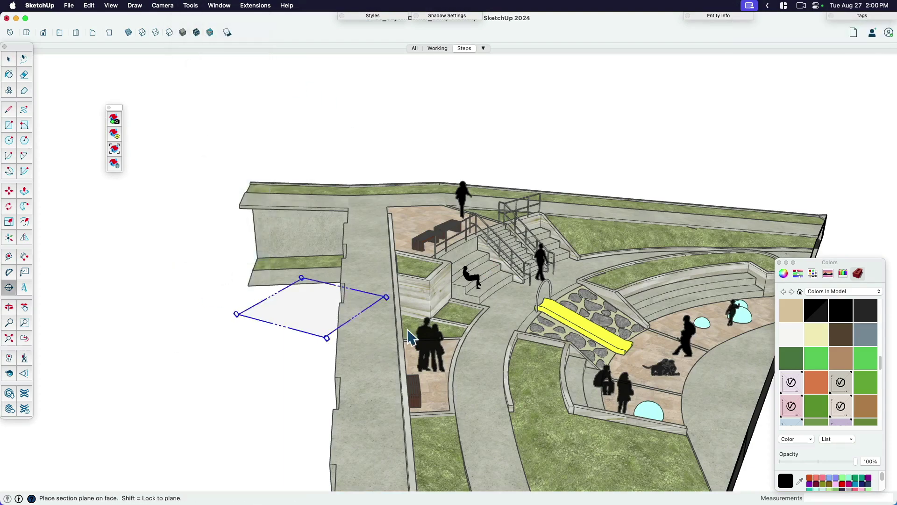
pyautogui.click(423, 299)
pyautogui.rightClick(440, 308)
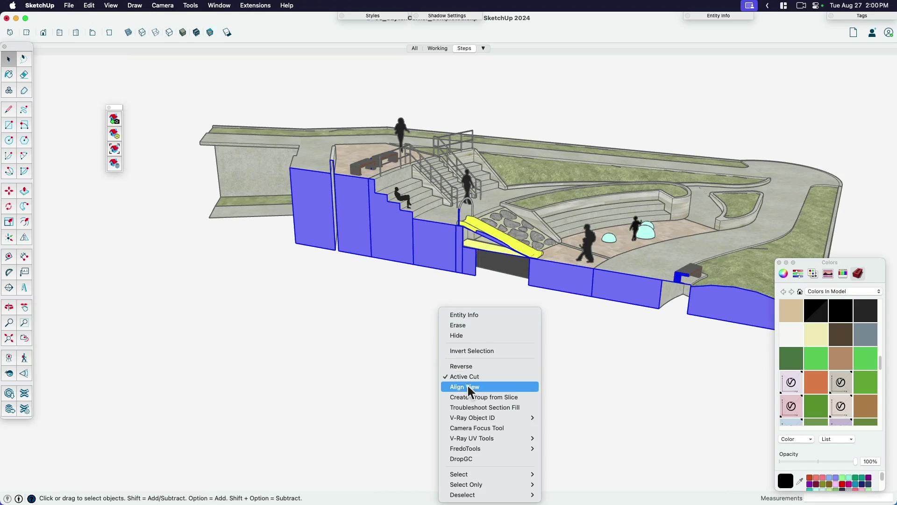
pyautogui.click(467, 387)
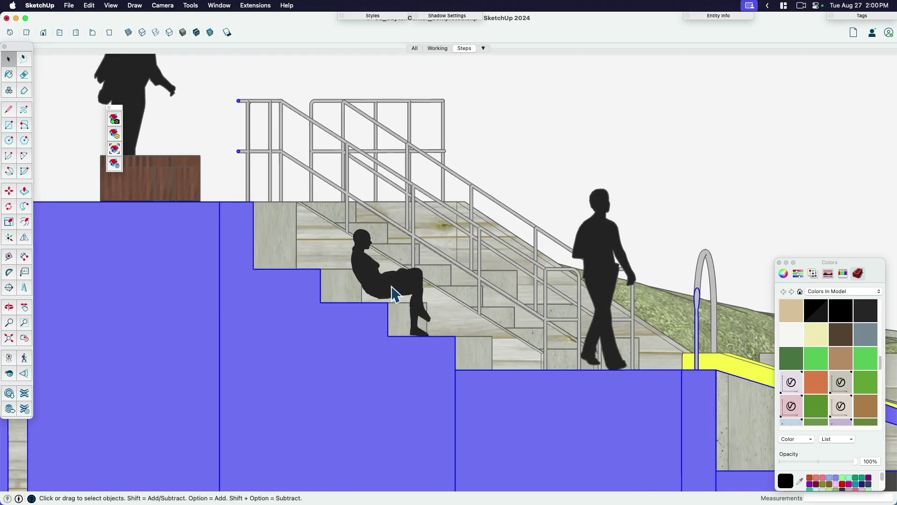
# - Pick up the seated silhouette with Move to reposition it
pyautogui.click(391, 287)
pyautogui.press('m')
pyautogui.click(393, 292)
pyautogui.scroll(4, 393, 292)
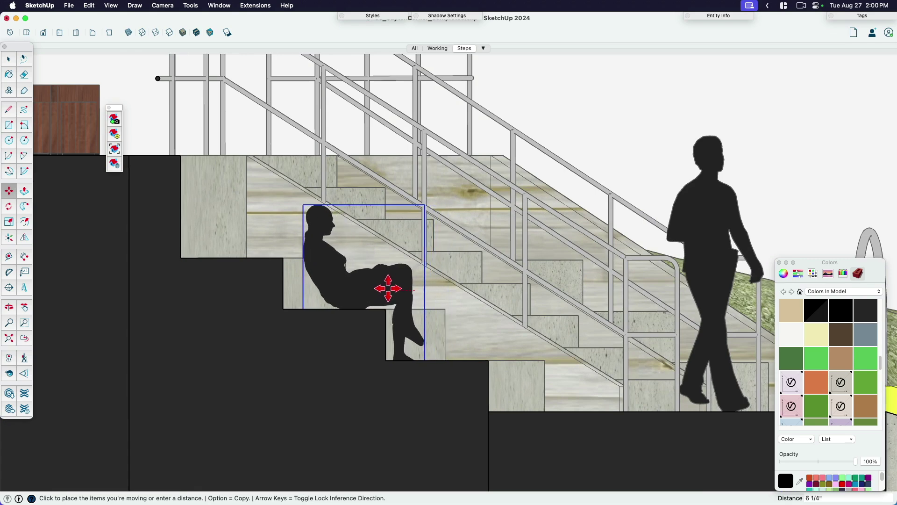
# - Drop the seated silhouette onto the step and deselect it
pyautogui.click(406, 310)
pyautogui.scroll(2, 404, 310)
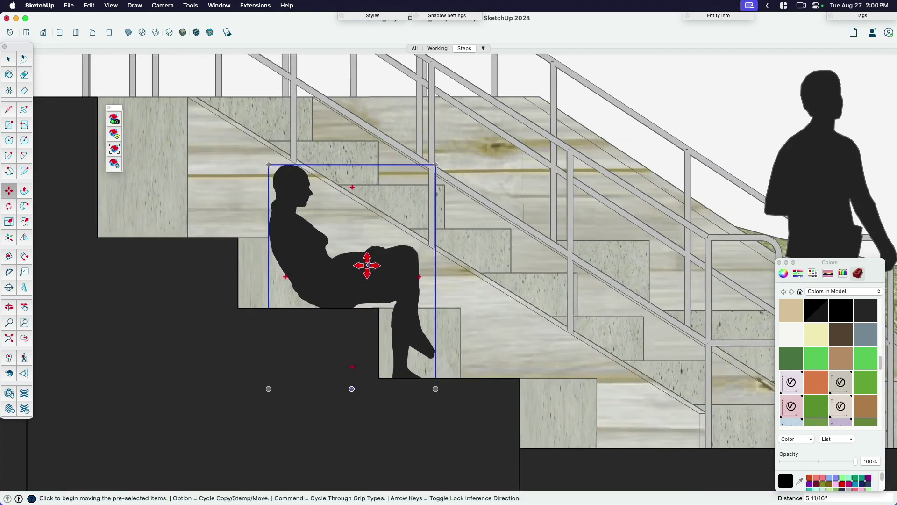
pyautogui.scroll(-1, 369, 280)
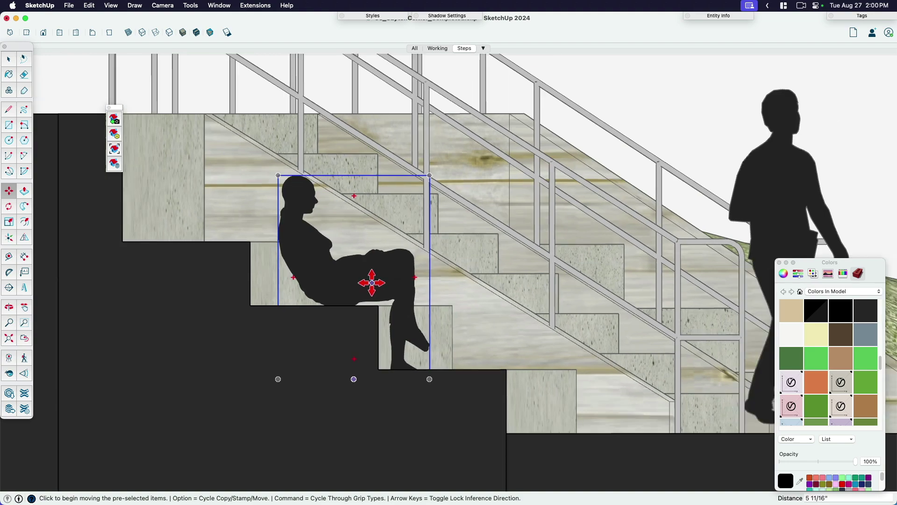
pyautogui.scroll(-2, 372, 282)
pyautogui.press('space')
pyautogui.click(488, 252)
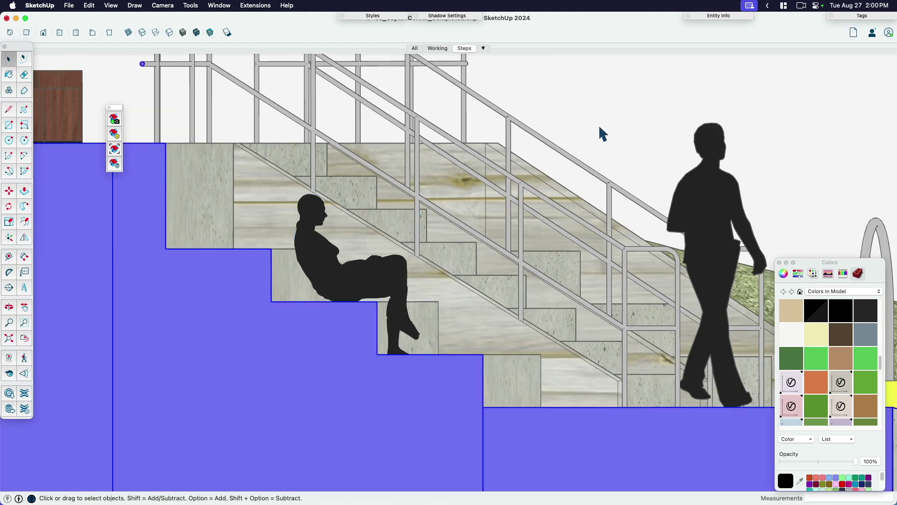
# - Frame the stairs and scale the seated silhouette up uniformly from its corner grip
pyautogui.scroll(-2, 552, 227)
pyautogui.press('Escape')
pyautogui.keyDown('shift'); pyautogui.moveTo(415, 300); pyautogui.dragTo(400, 326, button='middle'); pyautogui.keyUp('shift')
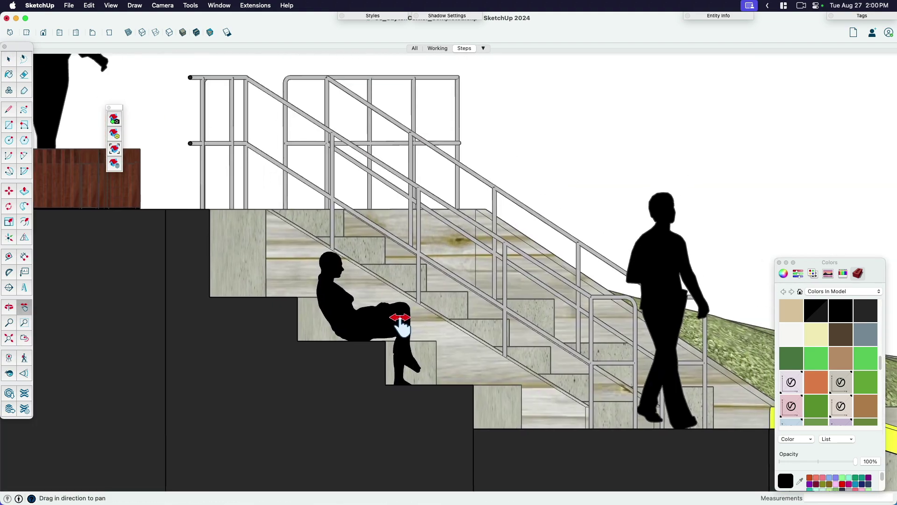
pyautogui.scroll(3, 400, 323)
pyautogui.scroll(-2, 398, 322)
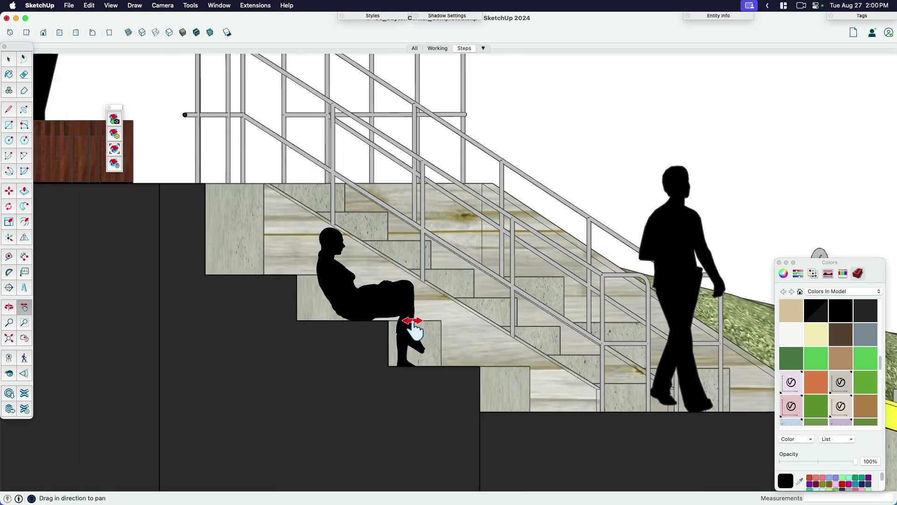
pyautogui.scroll(-2, 413, 327)
pyautogui.moveTo(500, 340); pyautogui.dragTo(478, 328)
pyautogui.scroll(-1, 476, 351)
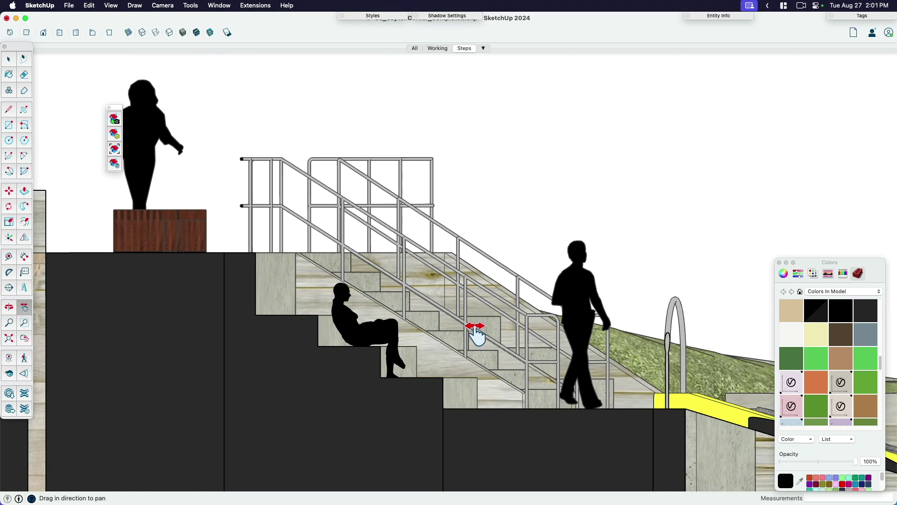
pyautogui.moveTo(476, 333); pyautogui.dragTo(427, 318)
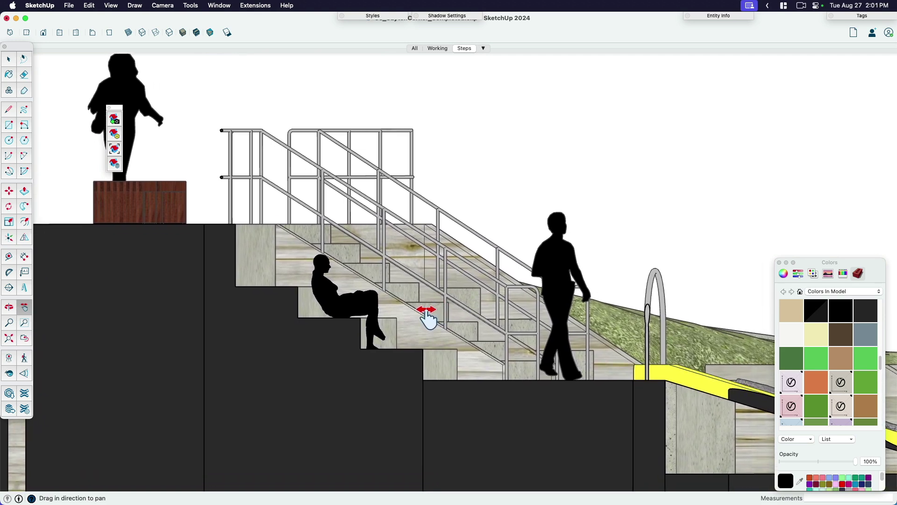
pyautogui.press('space')
pyautogui.press('s')
pyautogui.click(343, 299)
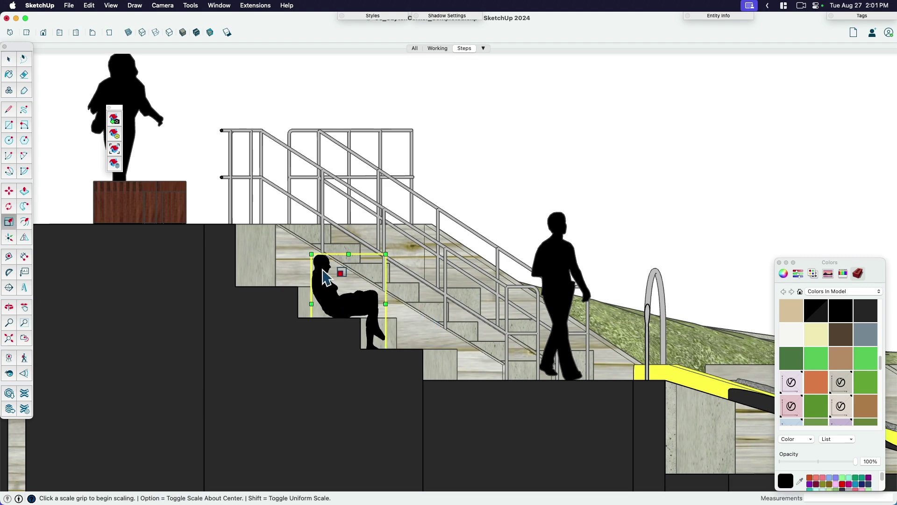
pyautogui.click(310, 253)
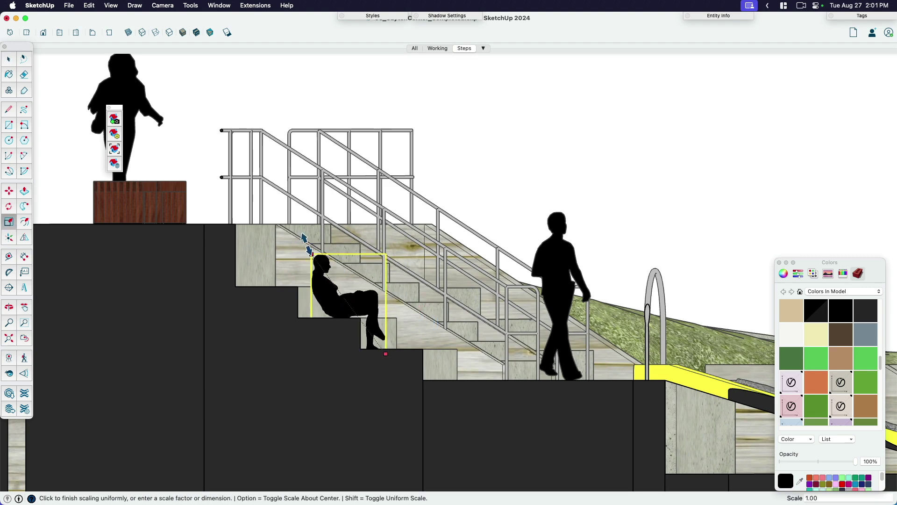
pyautogui.click(302, 238)
pyautogui.press('m')
pyautogui.scroll(5, 335, 304)
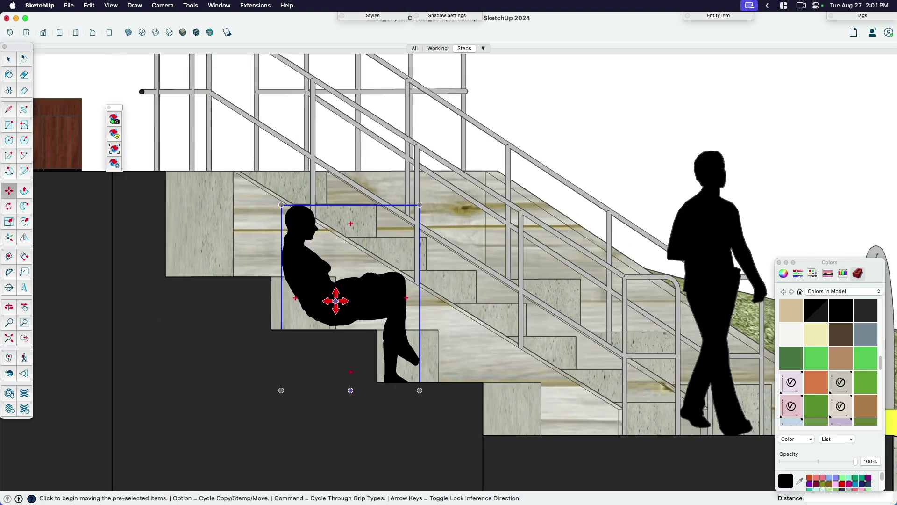
pyautogui.press('space')
pyautogui.scroll(-5, 336, 308)
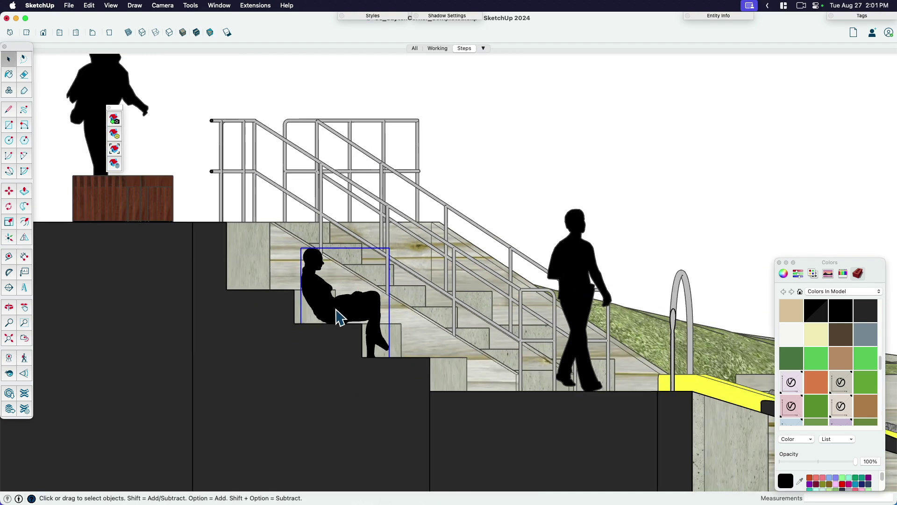